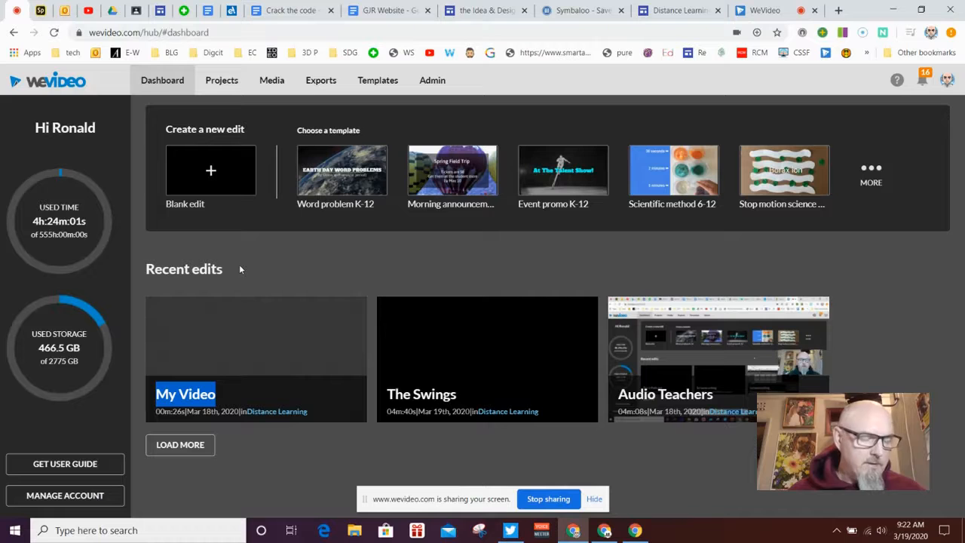
Create a blank edit saved in the Distance Learning project and start editing it
left_click(202, 173)
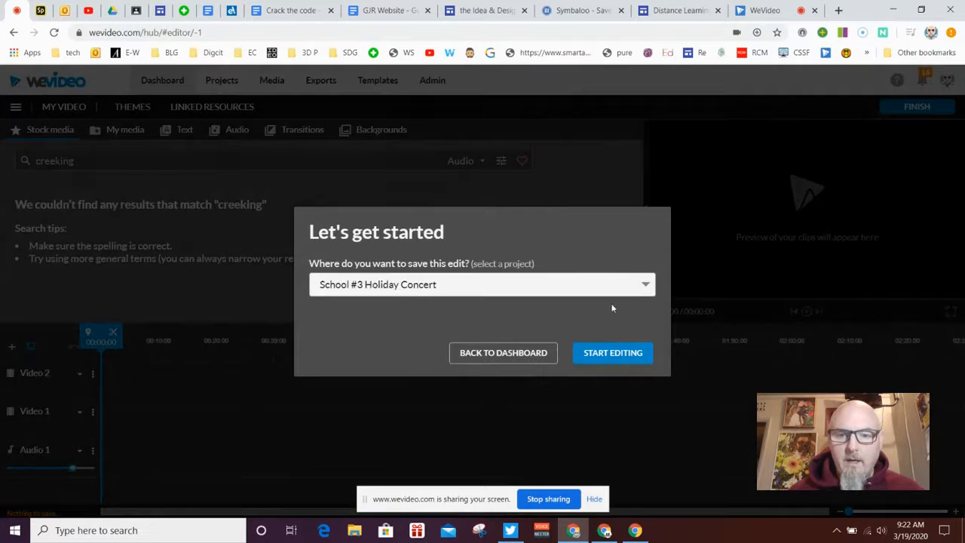
left_click(645, 285)
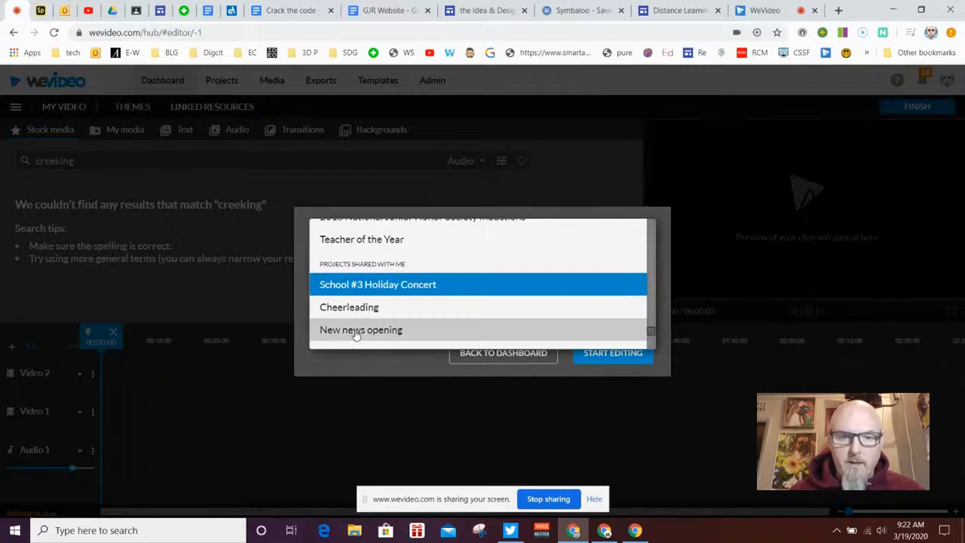
scroll(404, 303, "down", 1)
scroll(405, 303, "down", 1)
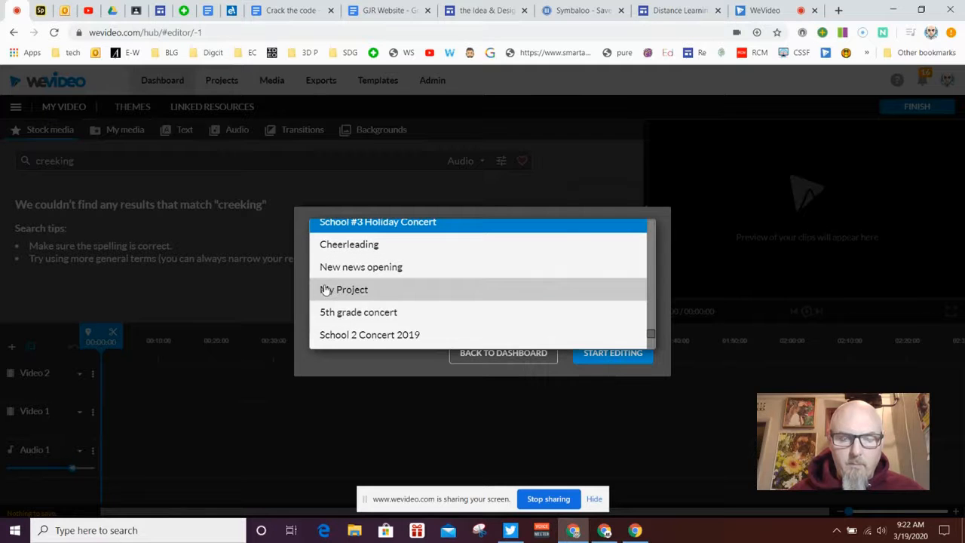
left_click_drag(653, 336, 497, 226)
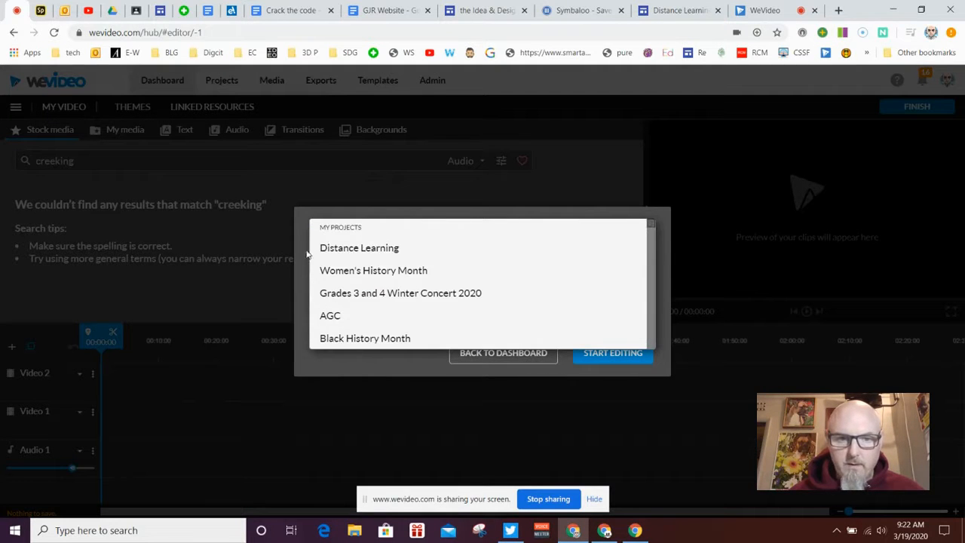
left_click(343, 248)
left_click(599, 355)
Record a voiceover narration about 43 seconds long and add it to the timeline
left_click_drag(140, 159, 10, 167)
key("BackSpace")
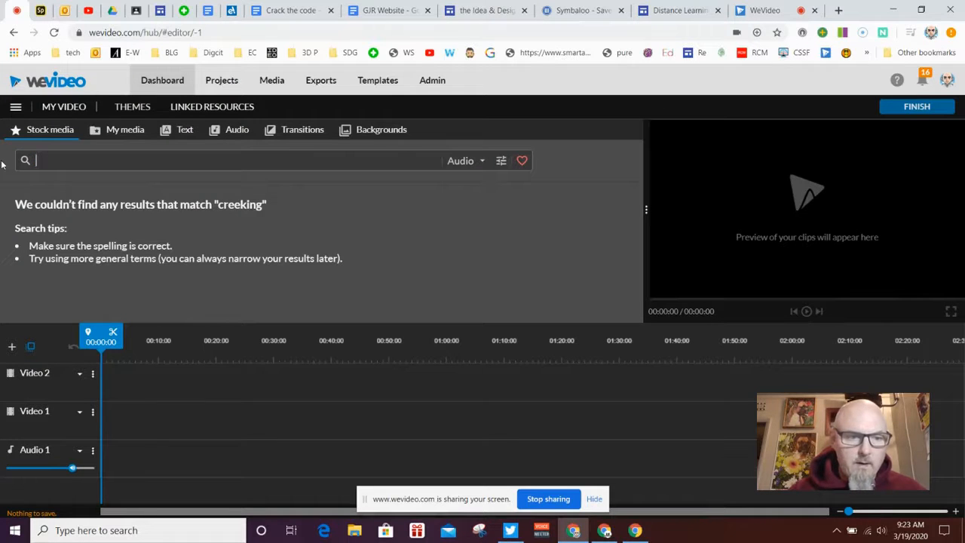
left_click(117, 132)
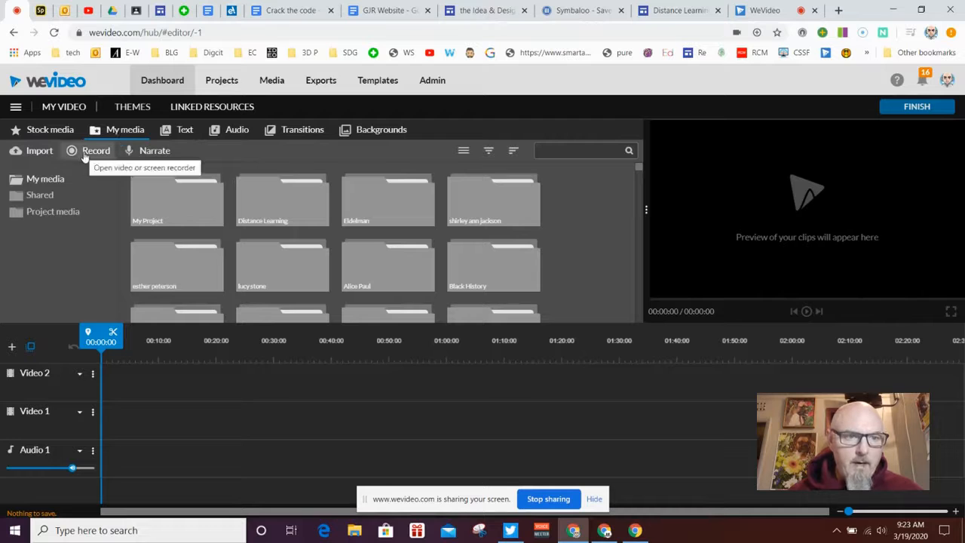
left_click(154, 151)
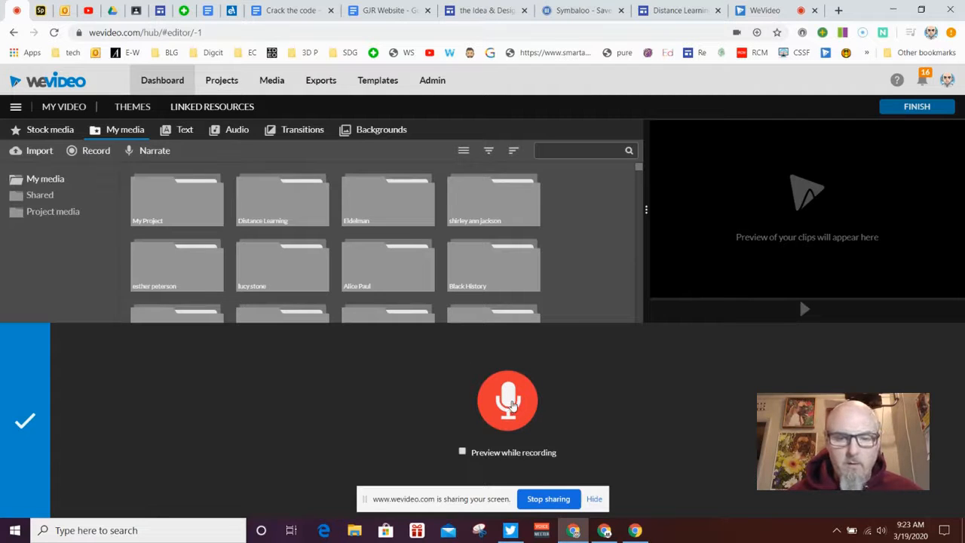
left_click(510, 403)
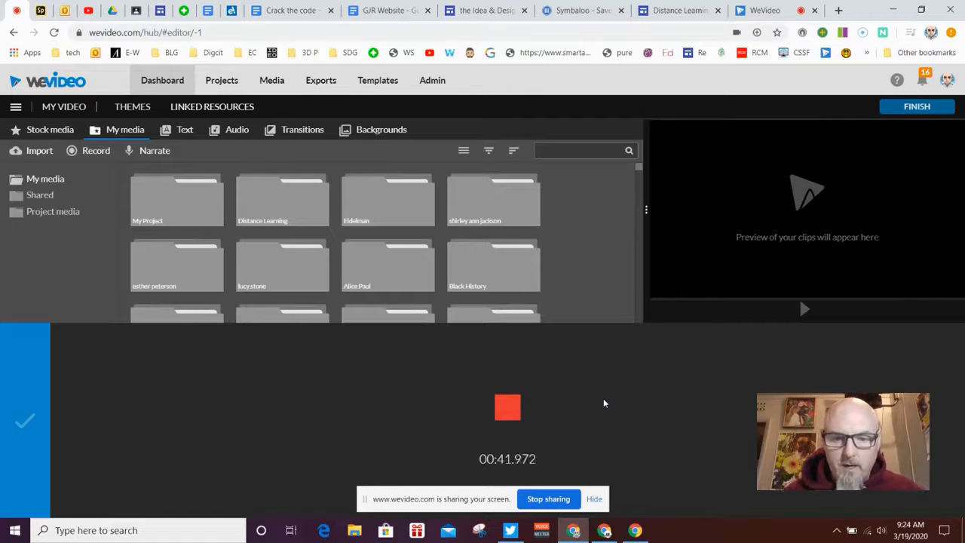
left_click(503, 407)
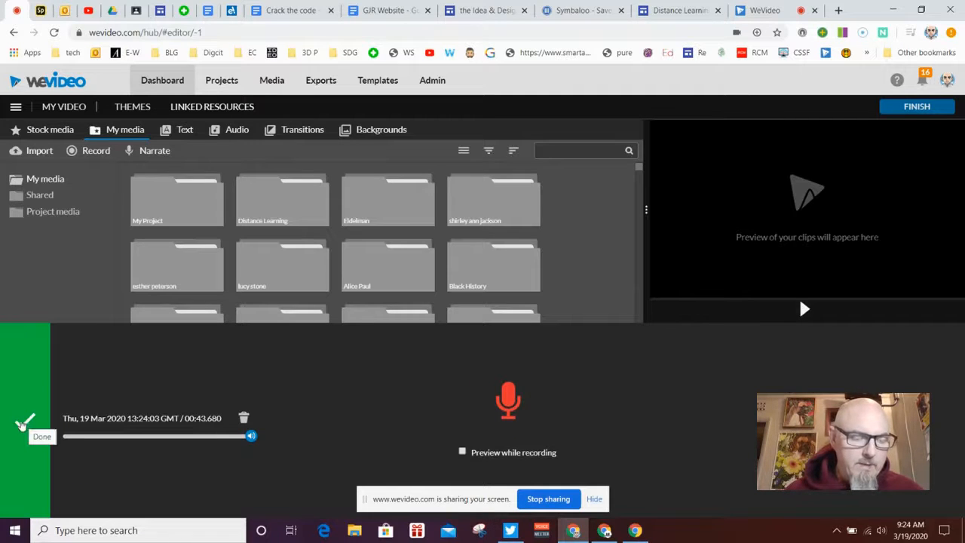
left_click(23, 427)
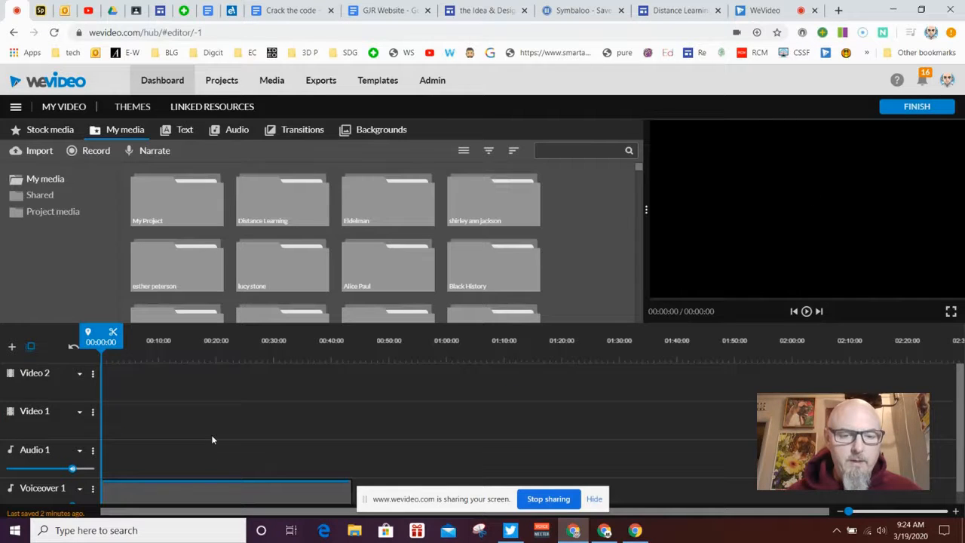
Add two extra audio tracks, Audio 2 and Audio 3, to the timeline
scroll(175, 476, "down", 1)
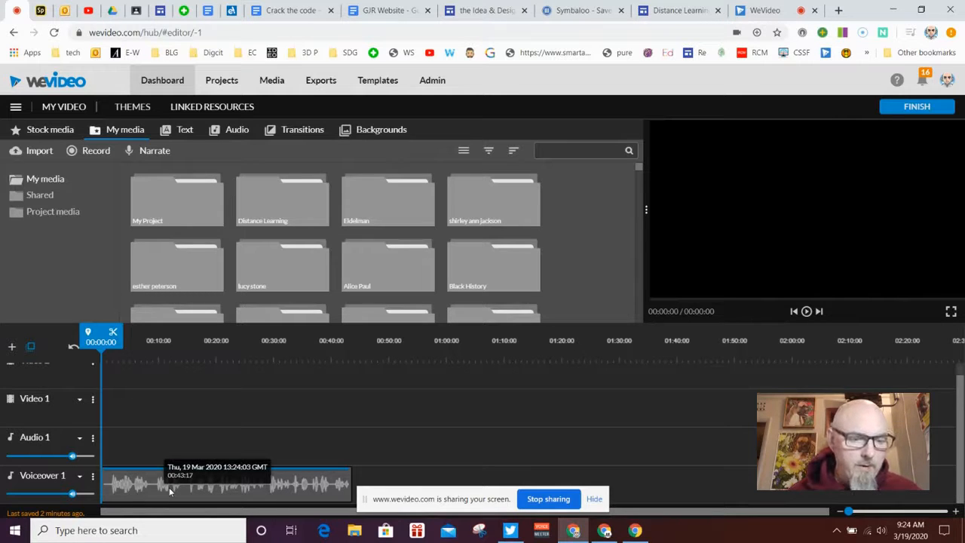
left_click(12, 348)
left_click(550, 281)
left_click(572, 379)
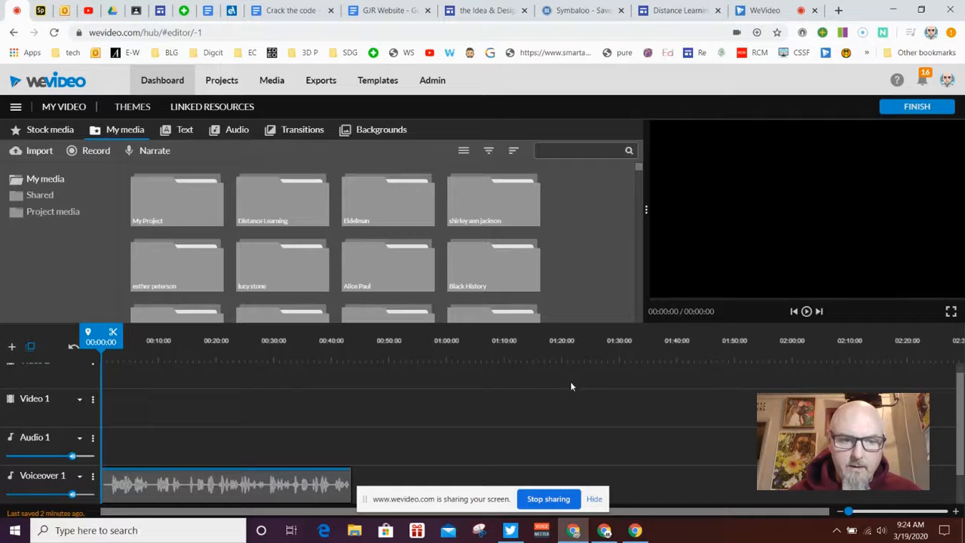
left_click(11, 347)
left_click(553, 297)
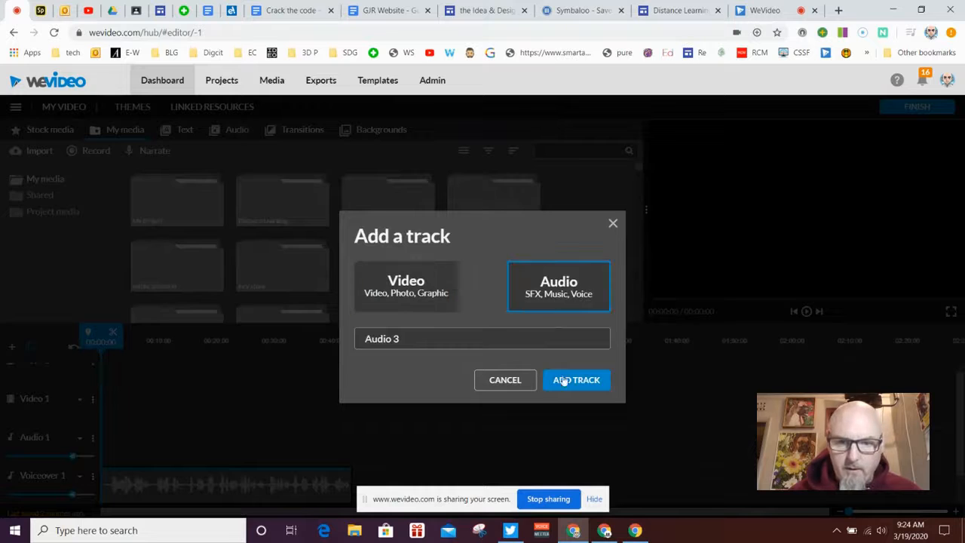
left_click(574, 380)
Shift the voiceover clip later on its track so it starts at about 7 seconds
scroll(404, 410, "down", 2)
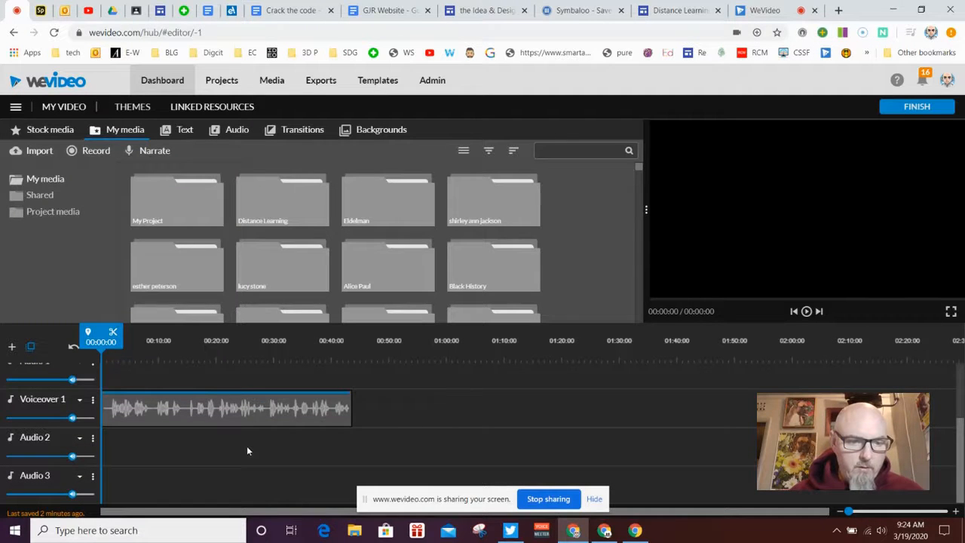
left_click_drag(228, 415, 268, 413)
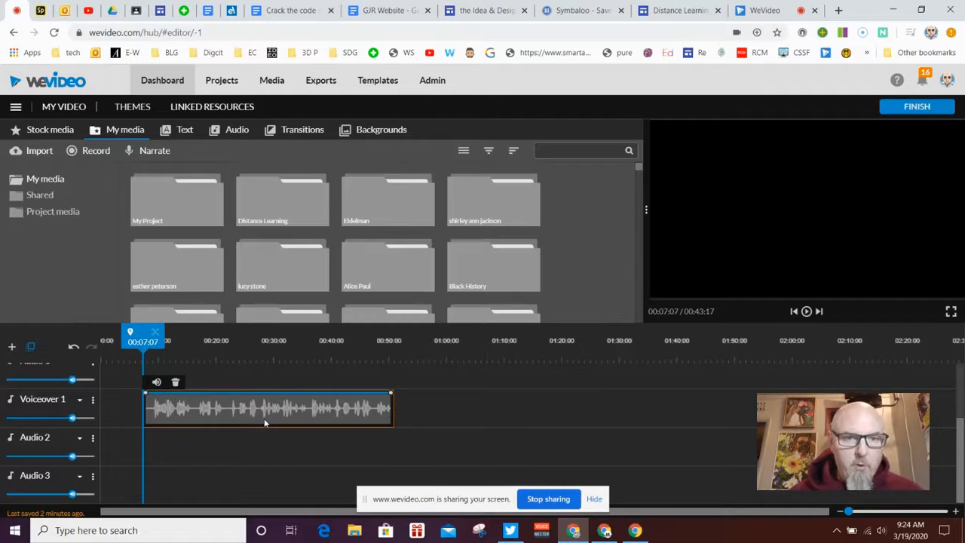
Search the stock audio library for "suspenseful"
left_click(52, 133)
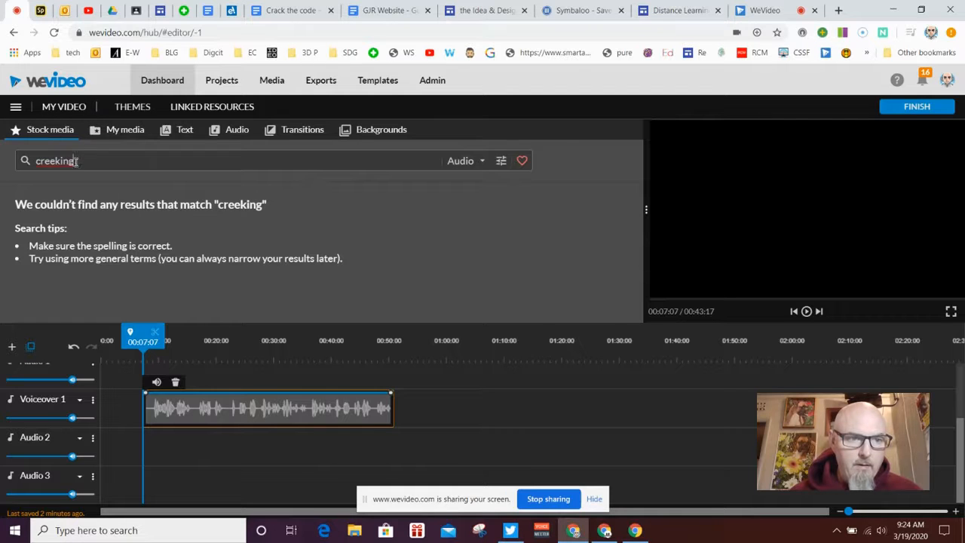
left_click_drag(73, 161, 30, 172)
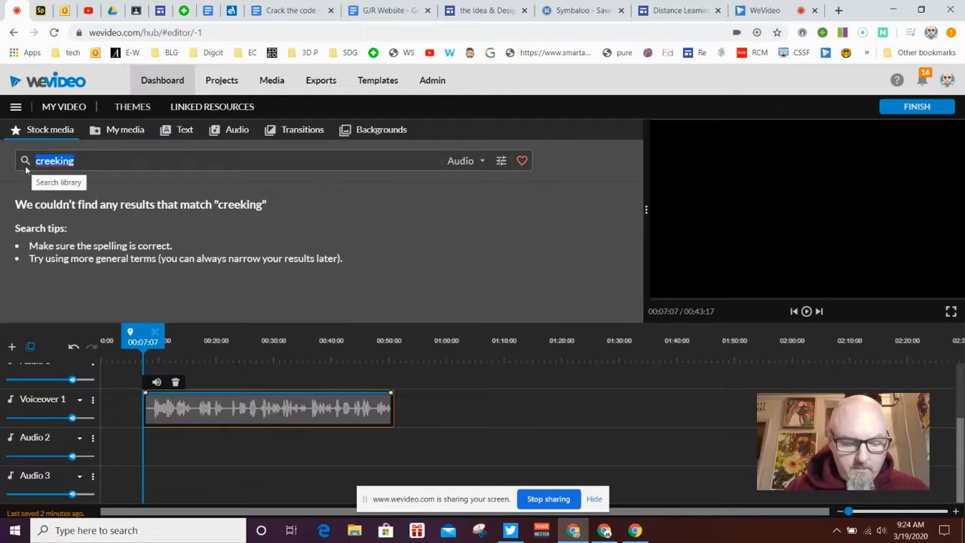
type("suspense")
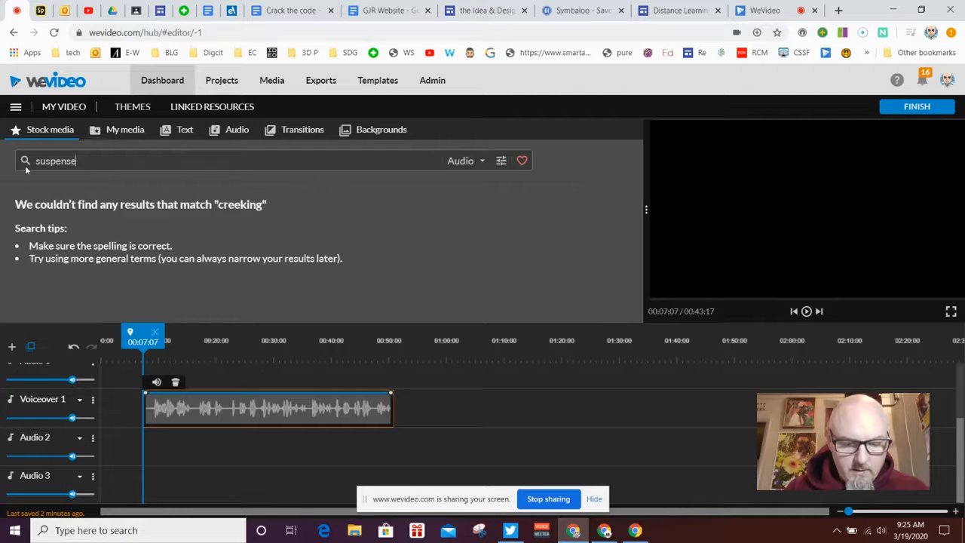
key("BackSpace")
type("ful mu")
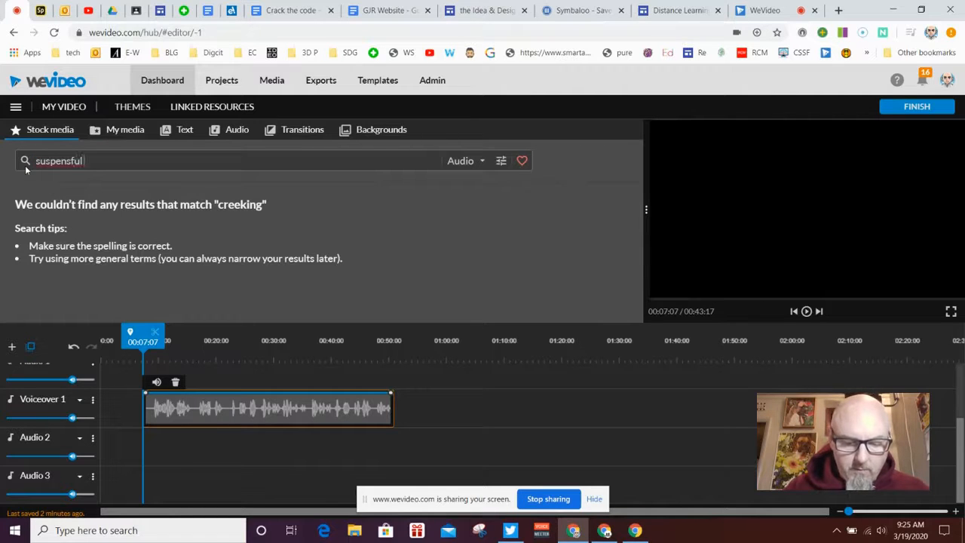
key("BackSpace")
key("BackSpace")
key("BackSpace")
key("BackSpace")
key("BackSpace")
key("BackSpace")
type("eful")
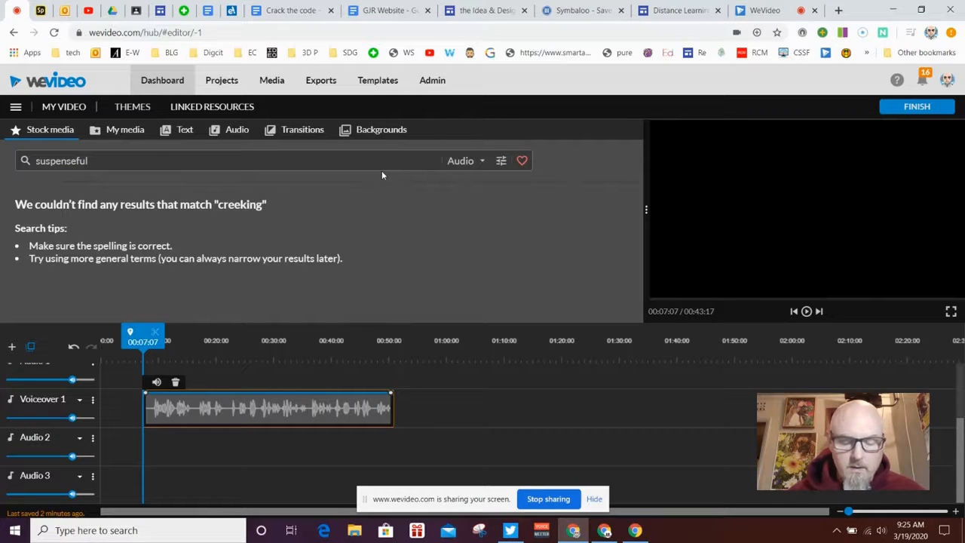
key("Return")
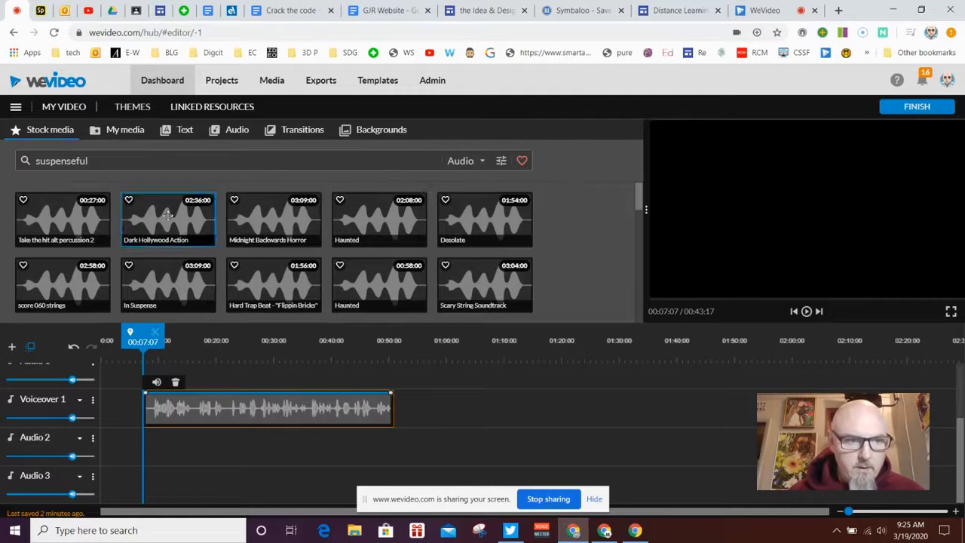
Preview Take the hit alt percussion 2, Dark Hollywood Action and In Suspense, and place In Suspense at the start of the Audio 1 track
left_click(76, 223)
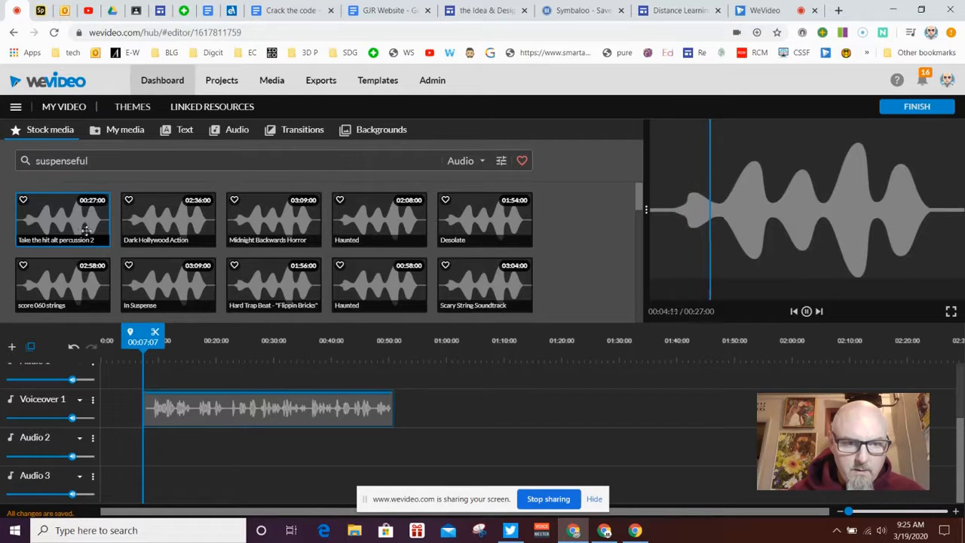
left_click(173, 223)
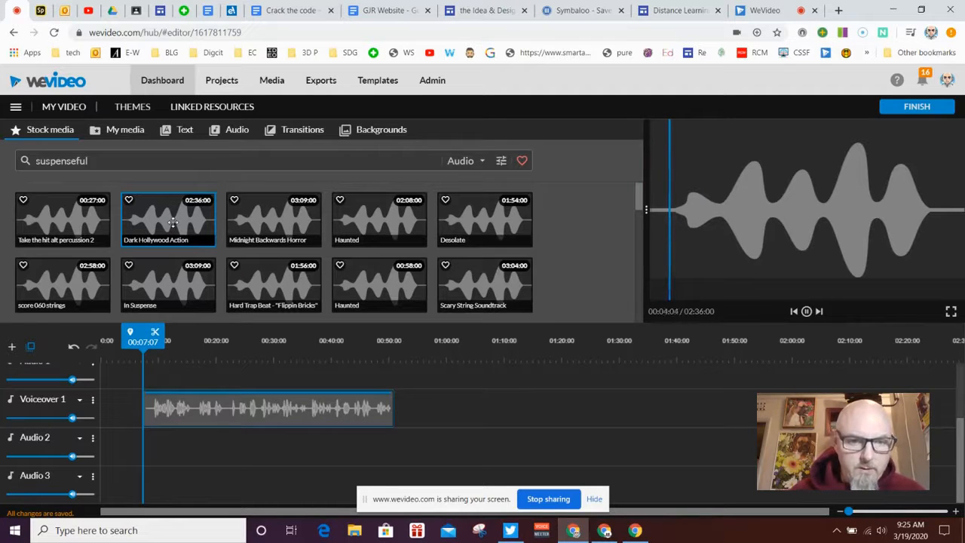
left_click(158, 297)
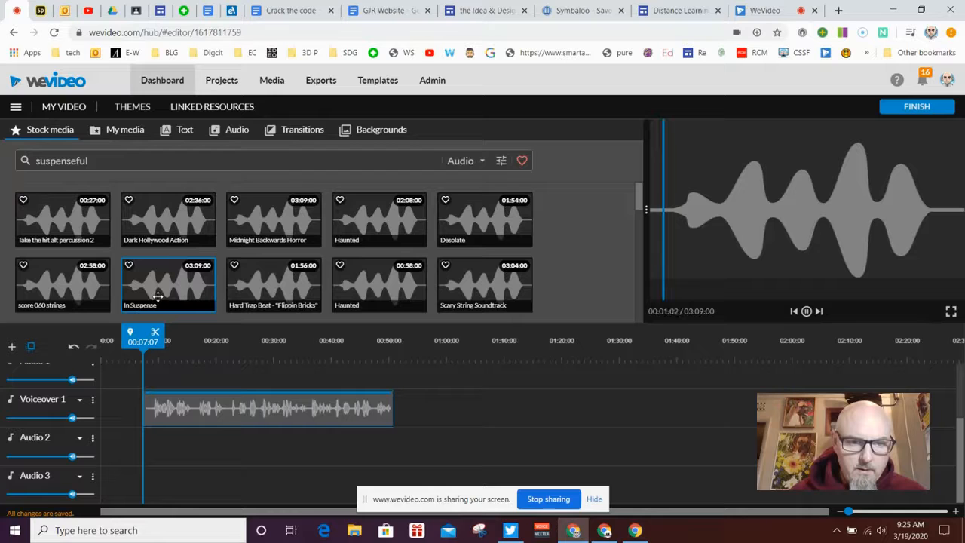
left_click_drag(156, 297, 109, 417)
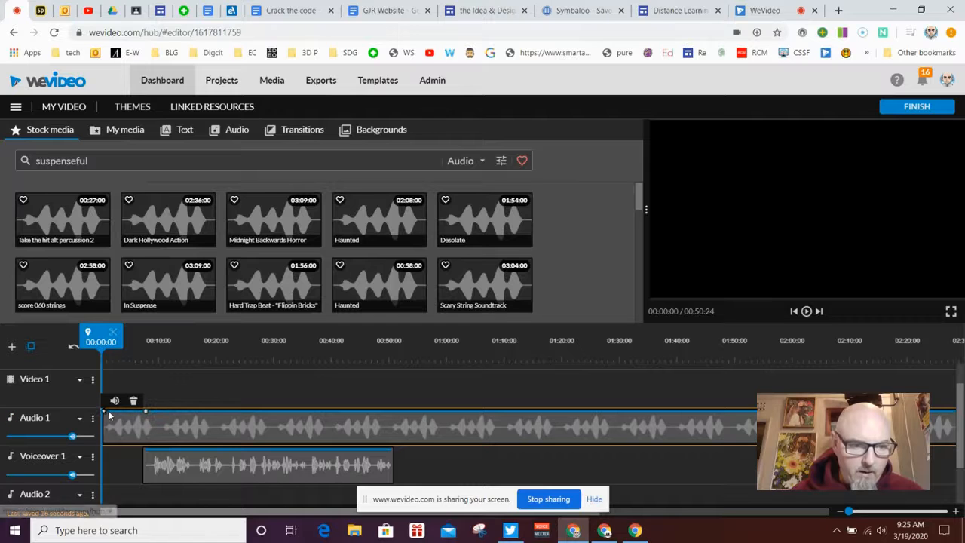
Fade in the In Suspense clip over its first 7.3 seconds and lower its overall volume well below 100%
left_click_drag(105, 416, 103, 436)
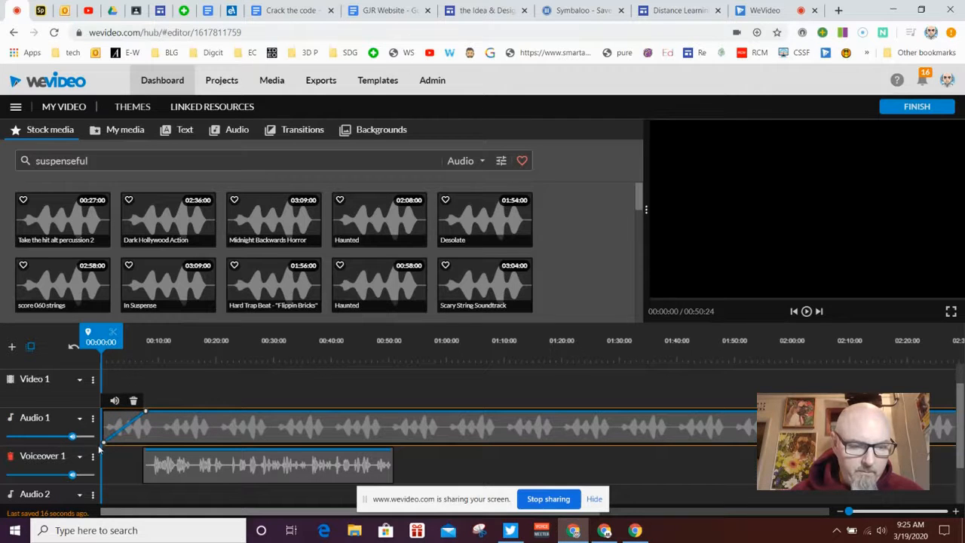
left_click(115, 401)
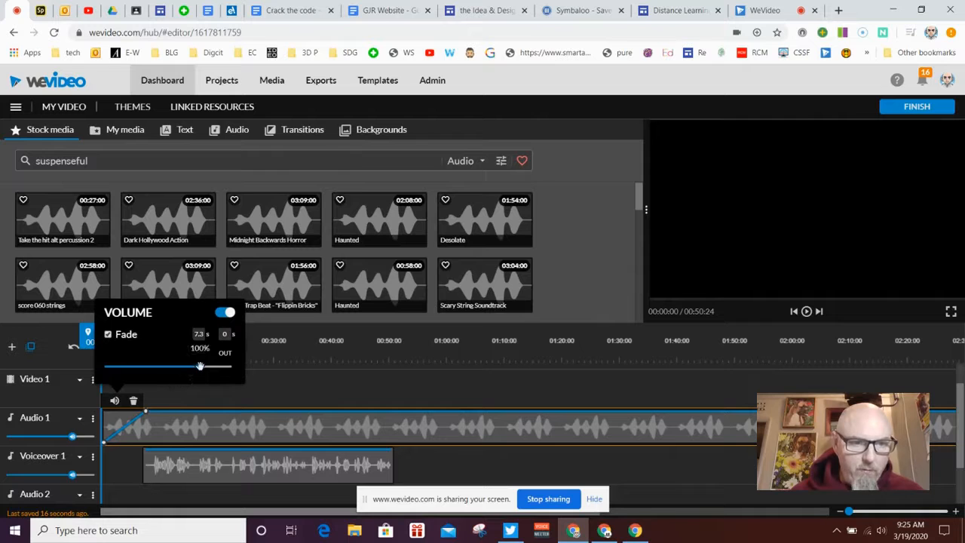
left_click_drag(199, 368, 132, 367)
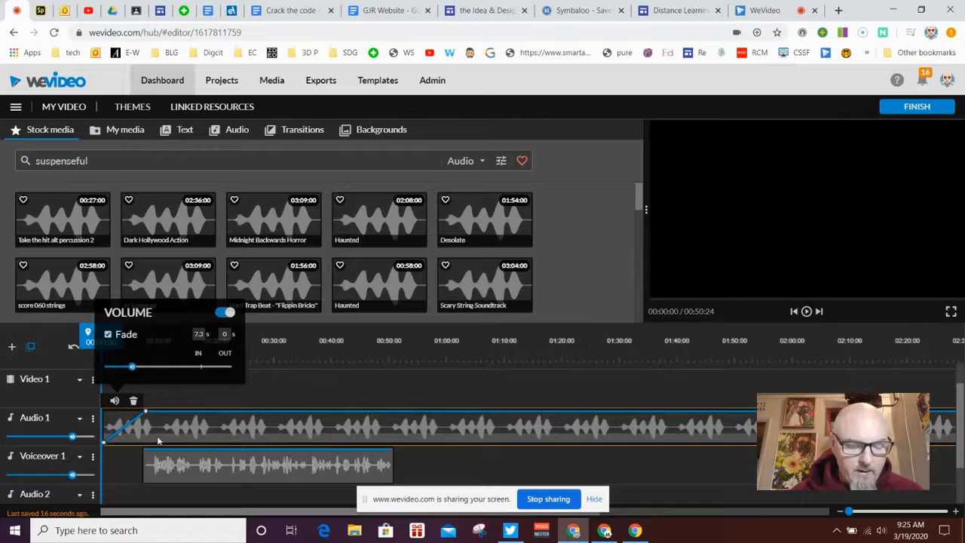
Play the timeline from the start to hear the music with the voiceover, stopping at about 14 seconds
key("space")
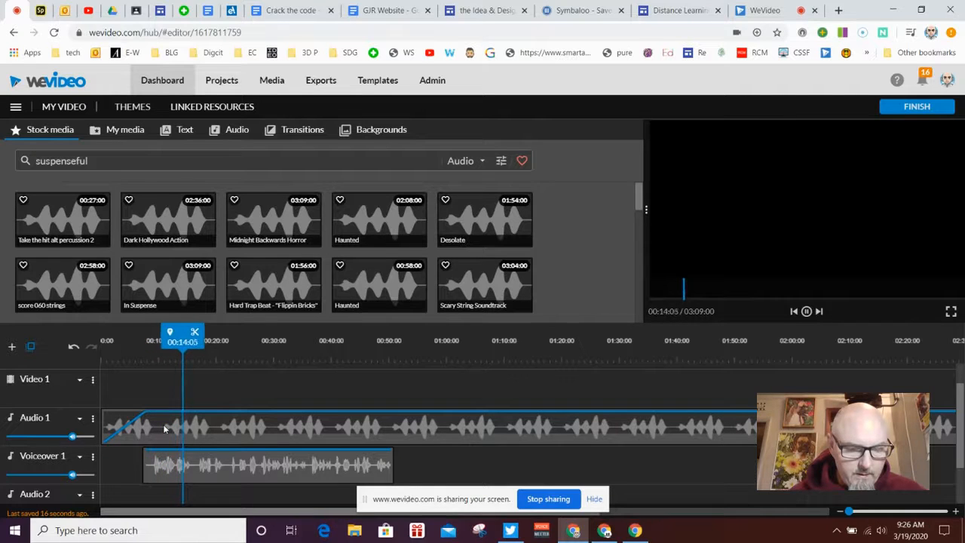
left_click(164, 428)
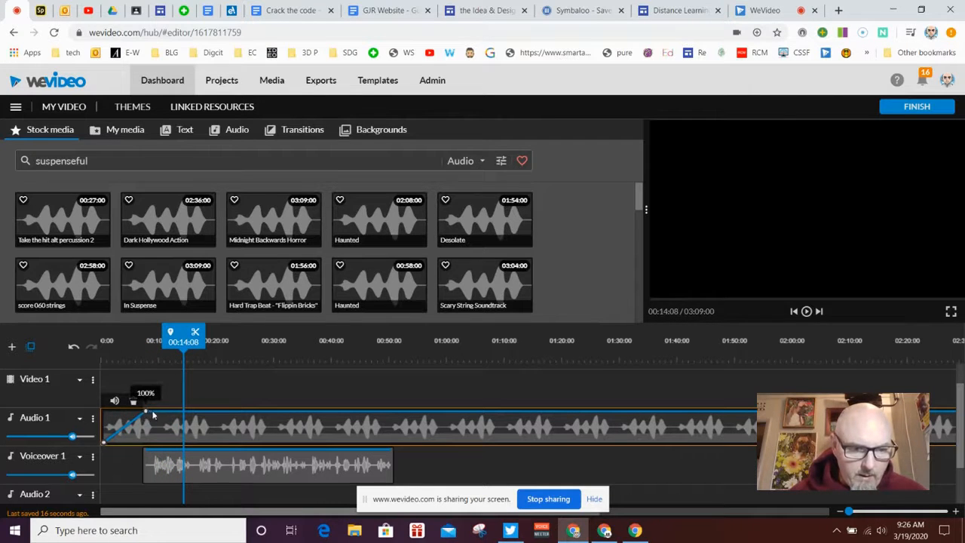
Split the In Suspense clip at 00:51:04, just past the end of the voiceover, and delete the remaining part
left_click_drag(193, 333, 395, 360)
left_click(404, 416)
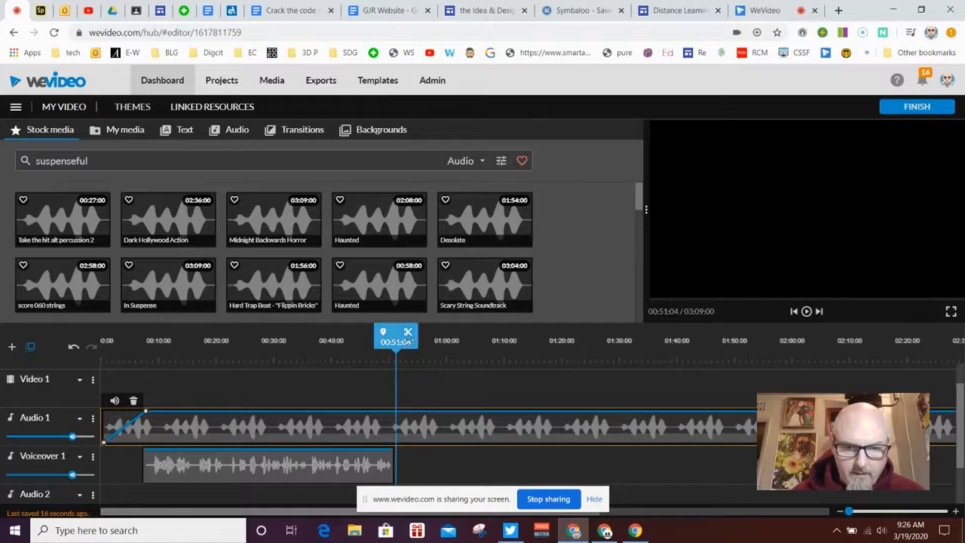
left_click(407, 332)
left_click(422, 426)
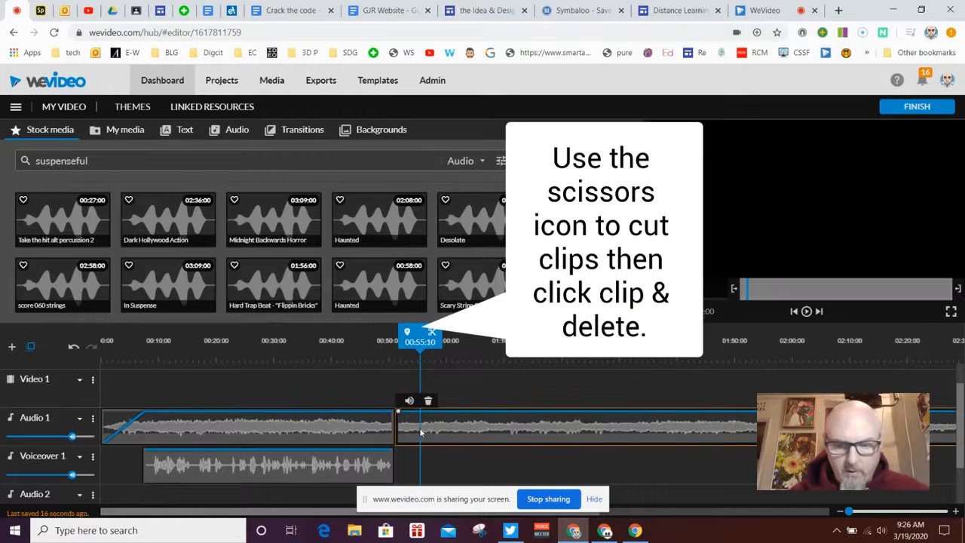
key("Delete")
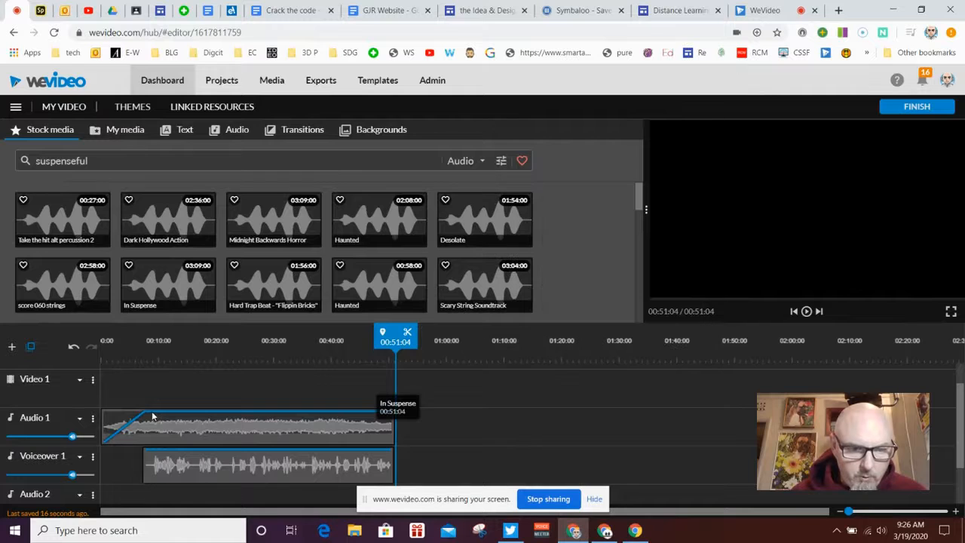
Lower the In Suspense volume line to roughly half, both at the clip's end and at the end of its fade-in
left_click(153, 417)
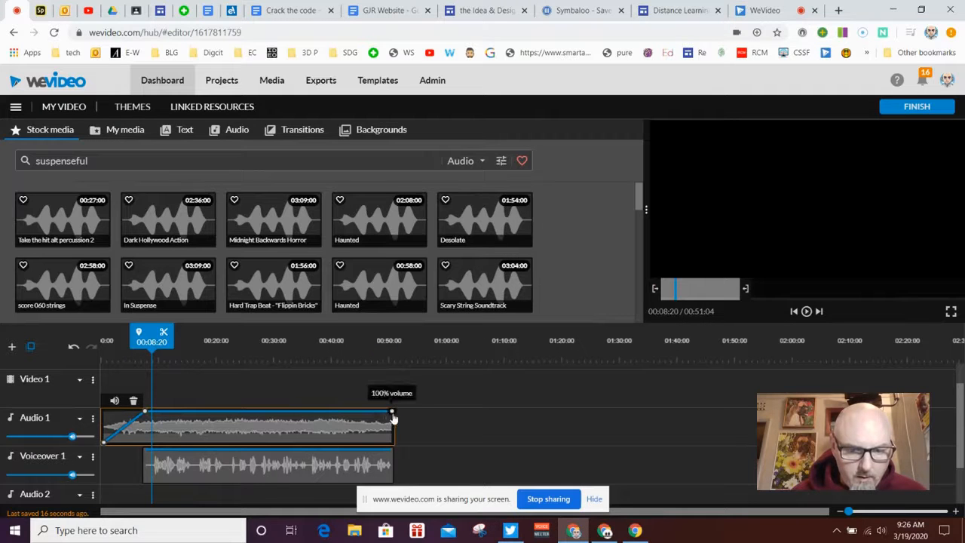
left_click_drag(392, 413, 394, 435)
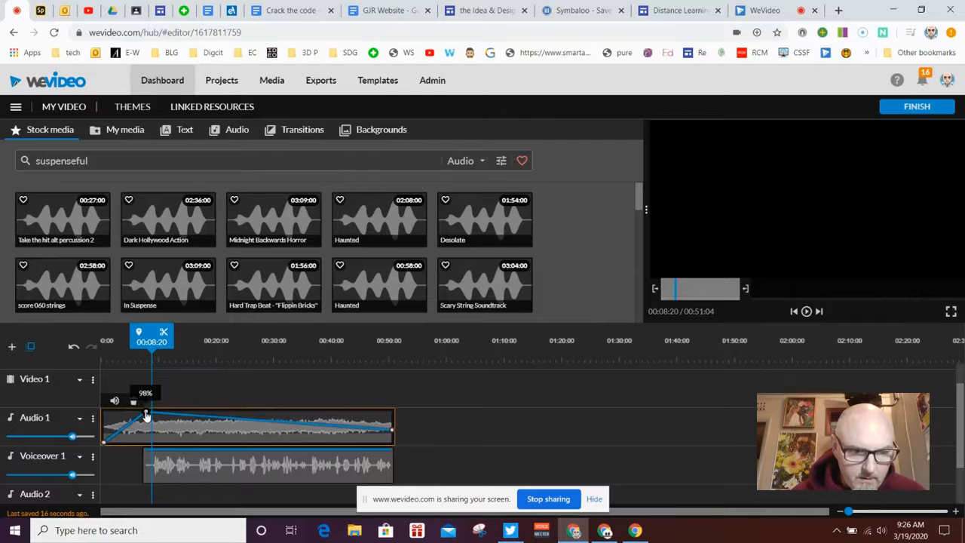
left_click_drag(146, 414, 145, 432)
Play the timeline from 00:08:20 to check the music level against the voiceover, stopping at about 29 seconds
key("space")
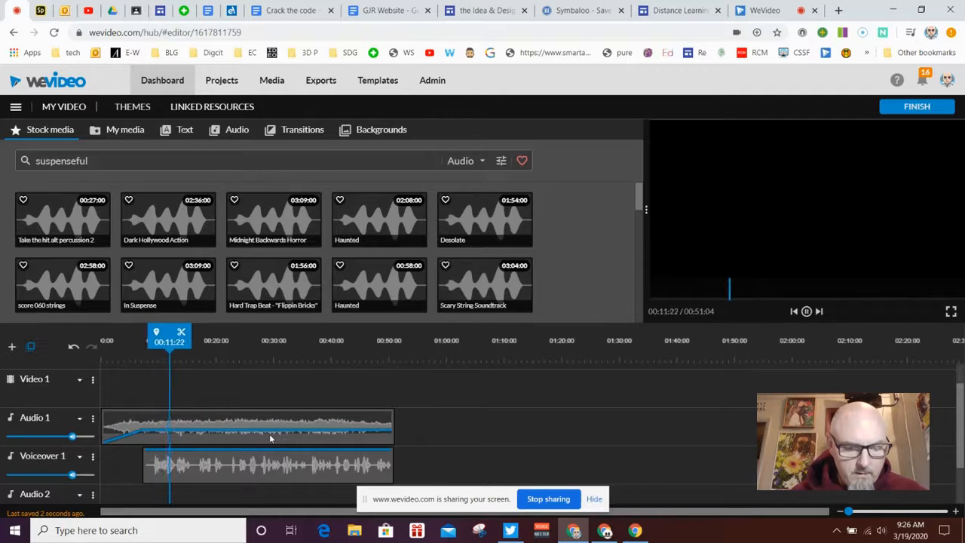
left_click(269, 433)
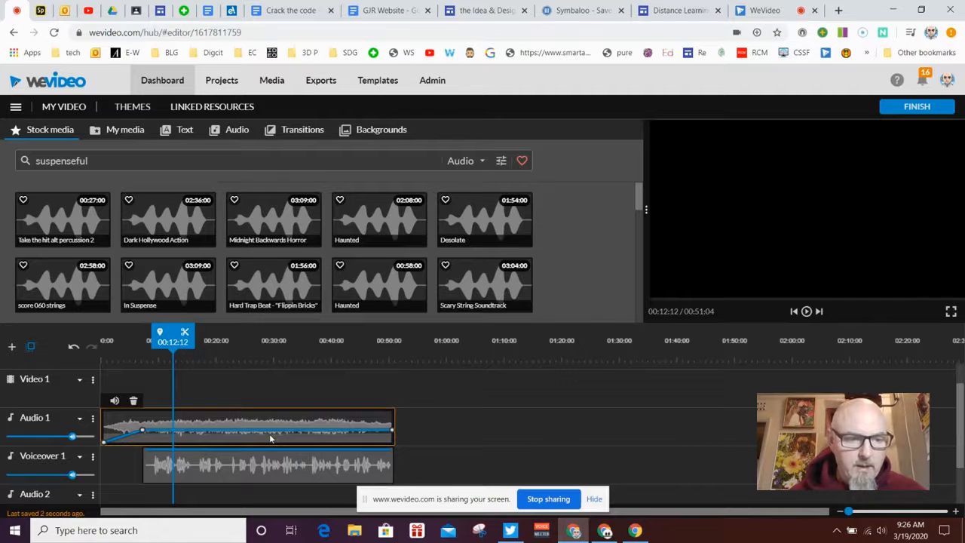
scroll(520, 424, "down", 1)
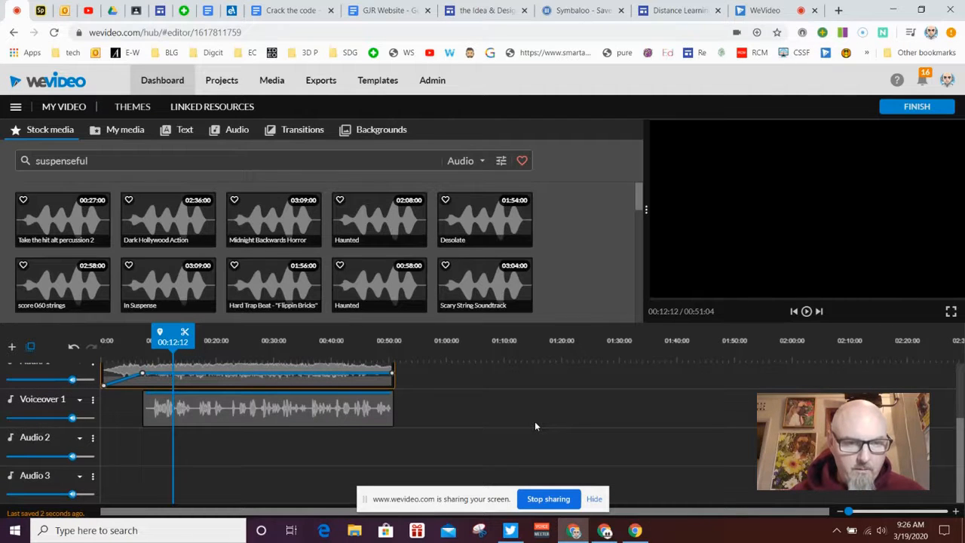
key("space")
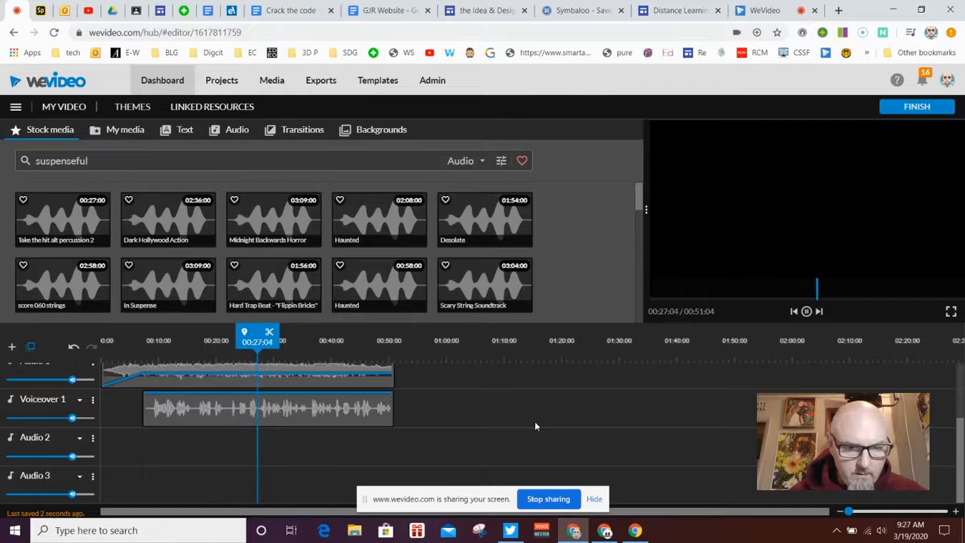
key("space")
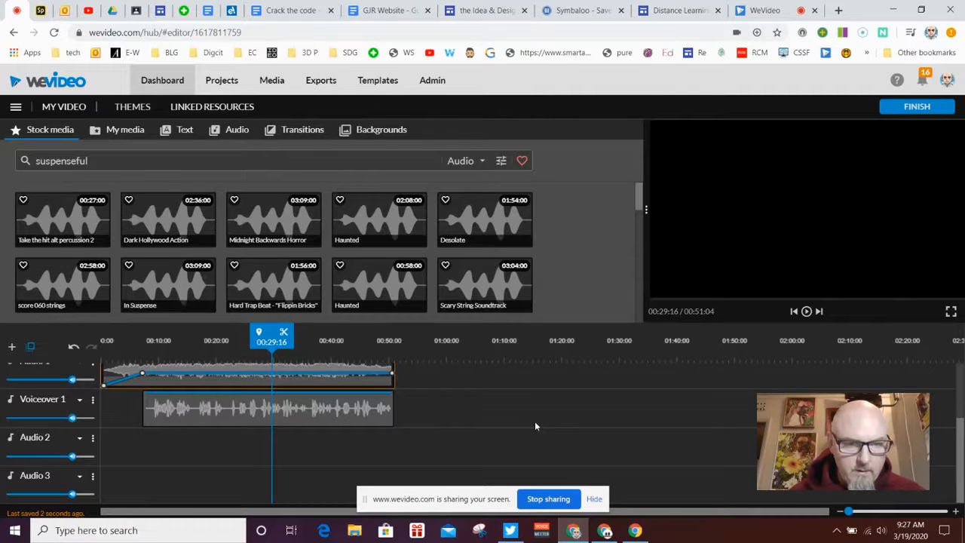
Search the stock audio for dragon and preview the Dragons track
double_click(114, 163)
type("dragon")
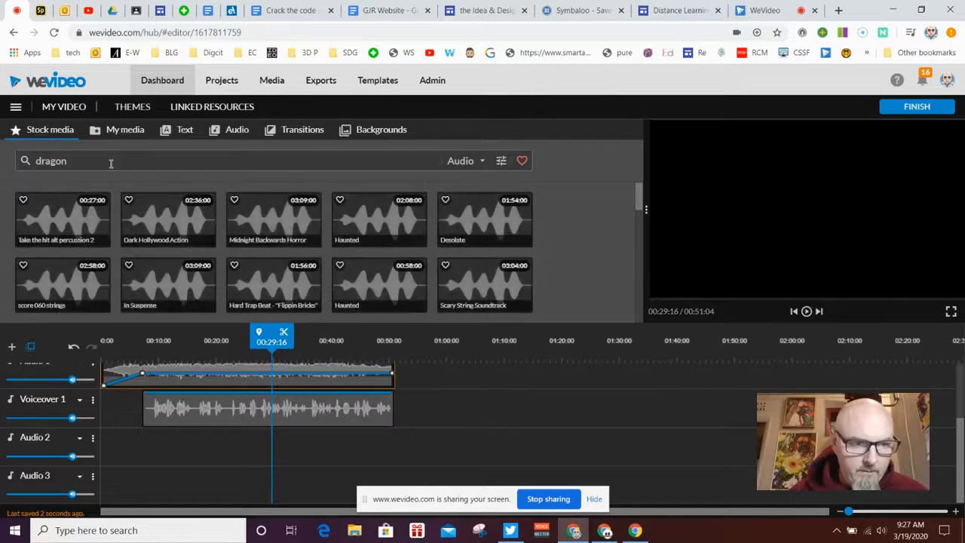
left_click(146, 226)
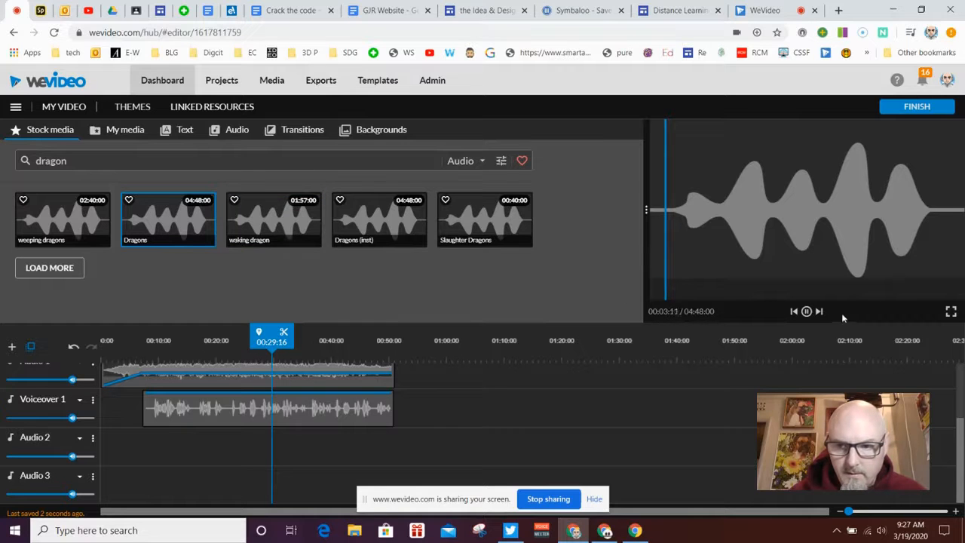
left_click(806, 310)
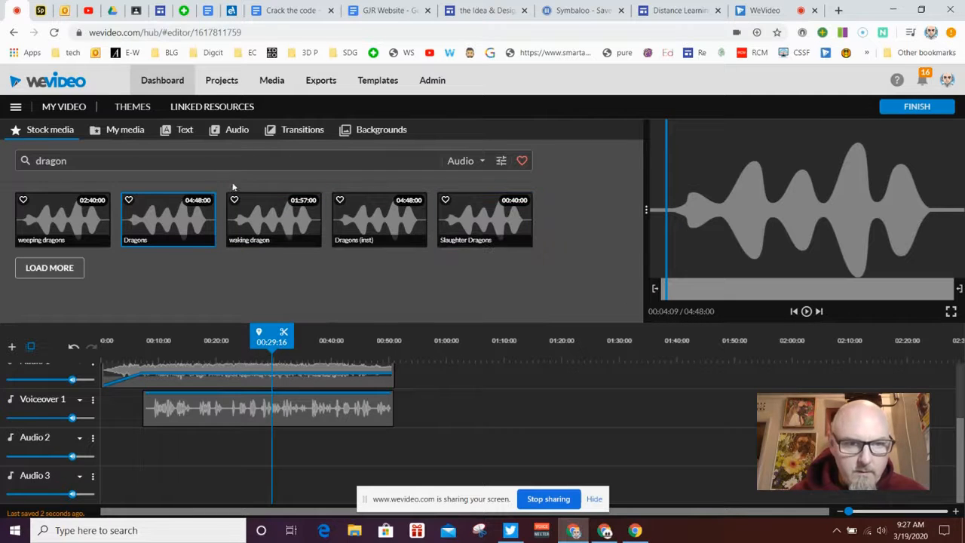
Search the stock audio for footsteps and preview Dinosaur Footstep 4.wav, Monster Footstep 4.wav and Monster Footstep 1.wav
double_click(208, 162)
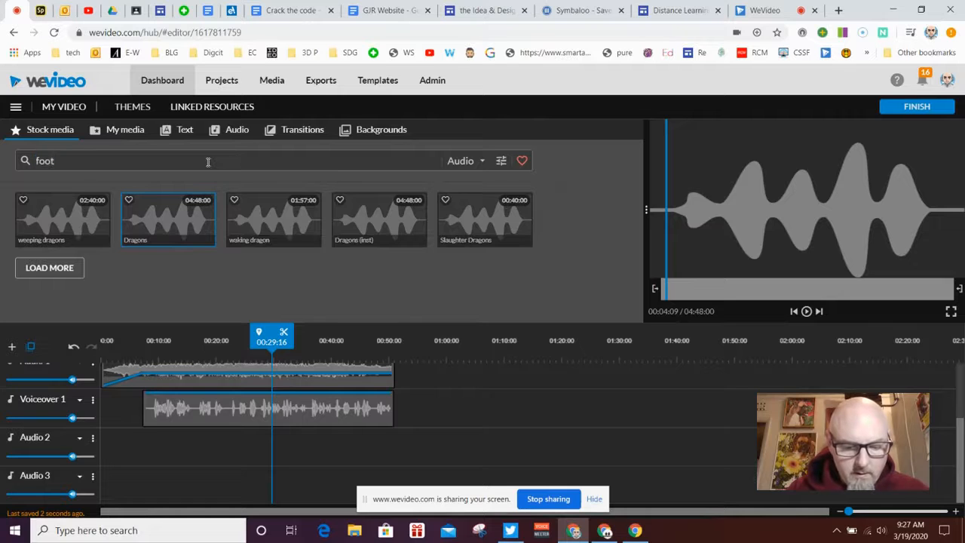
key("Return")
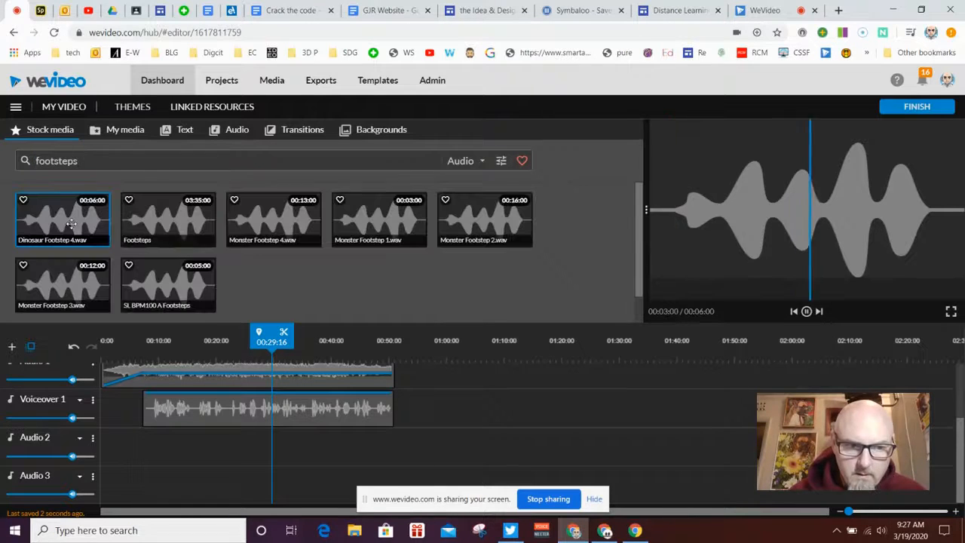
left_click(257, 213)
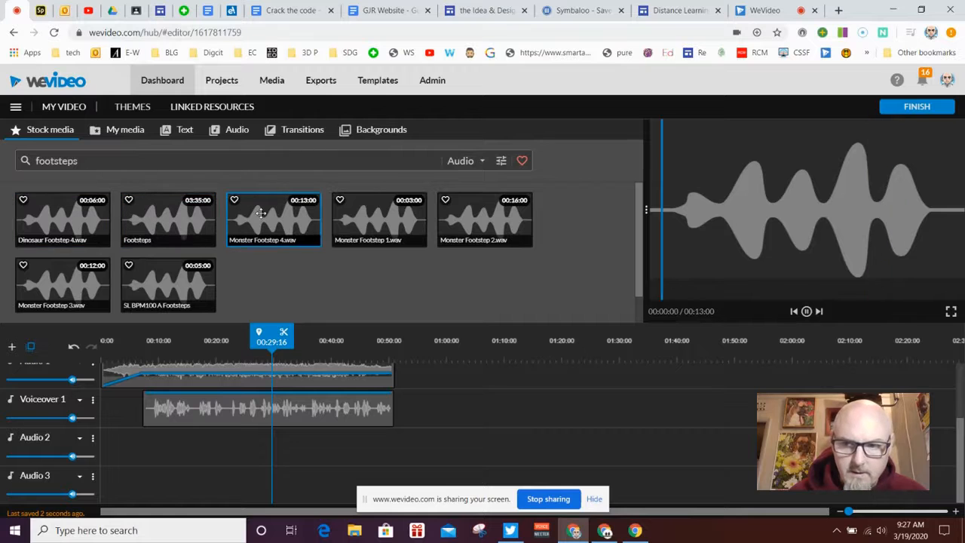
left_click(354, 220)
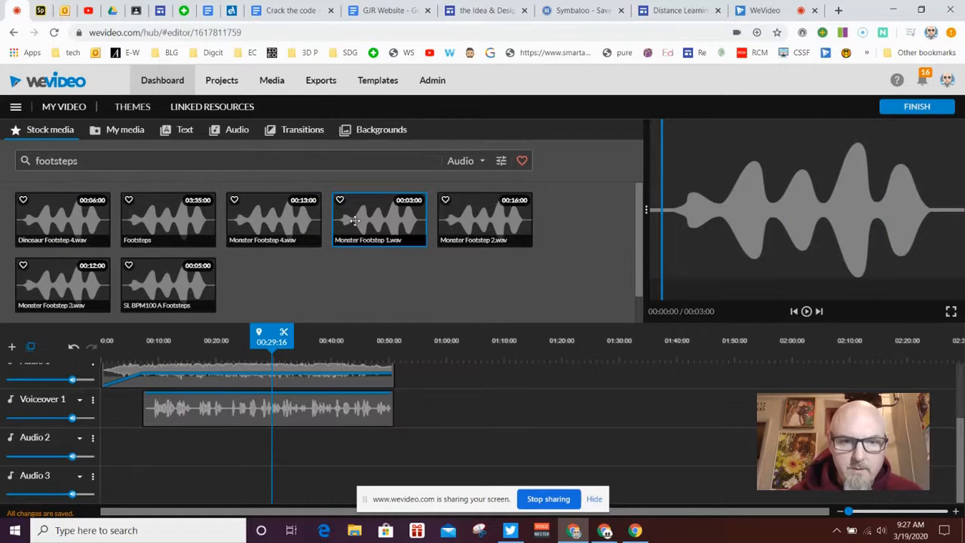
Place Monster Footstep 1.wav on the Audio 2 track starting at about 28 seconds and adjust its clip volume
left_click_drag(381, 215, 274, 464)
key("space")
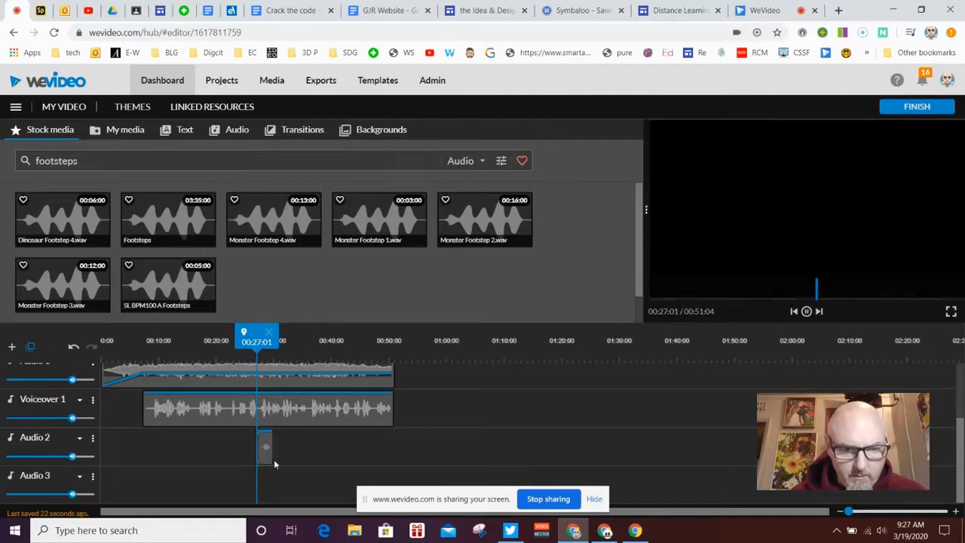
left_click_drag(262, 457, 268, 452)
left_click(272, 446)
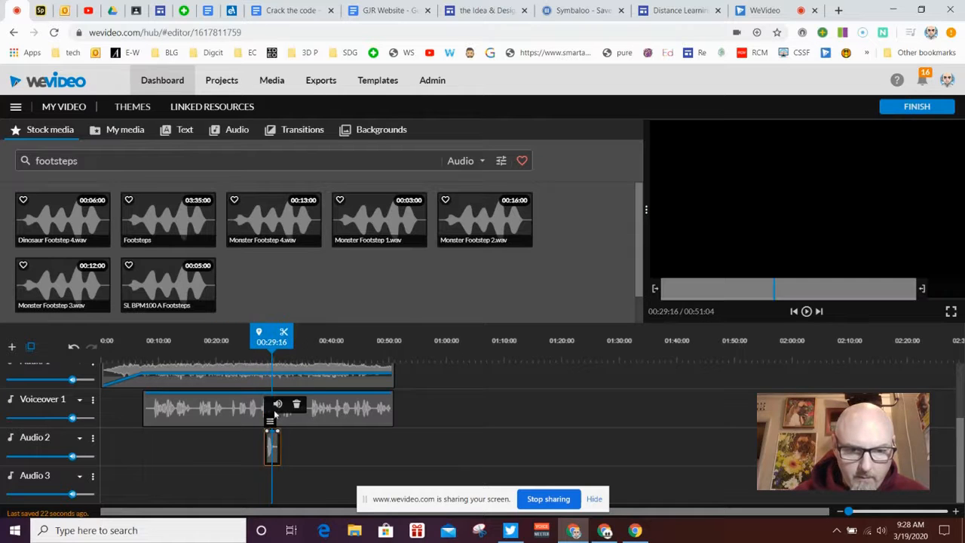
left_click(277, 404)
left_click_drag(365, 370, 340, 370)
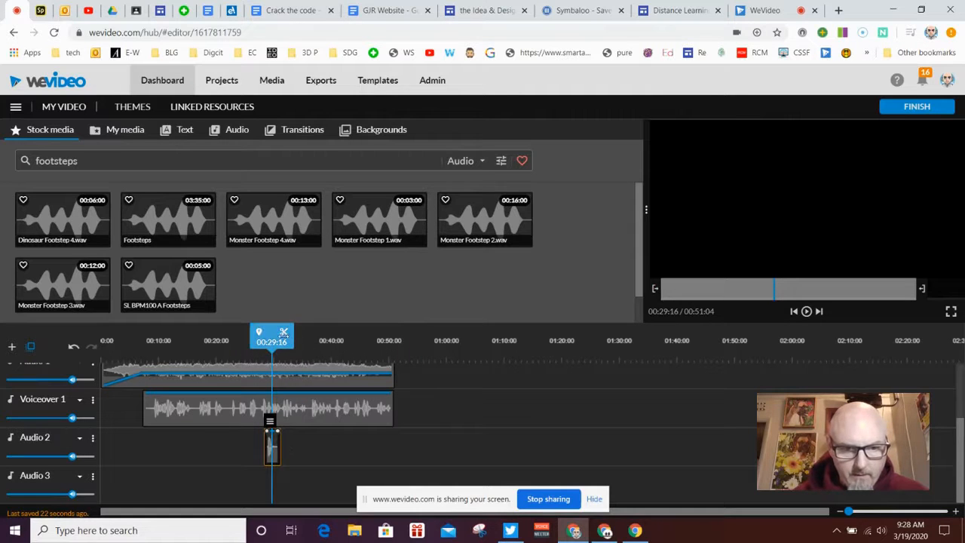
Paste two copies of the Monster Footstep 1.wav clip on Audio 2, starting at 00:31:09 and 00:34:09
left_click_drag(269, 334, 280, 339)
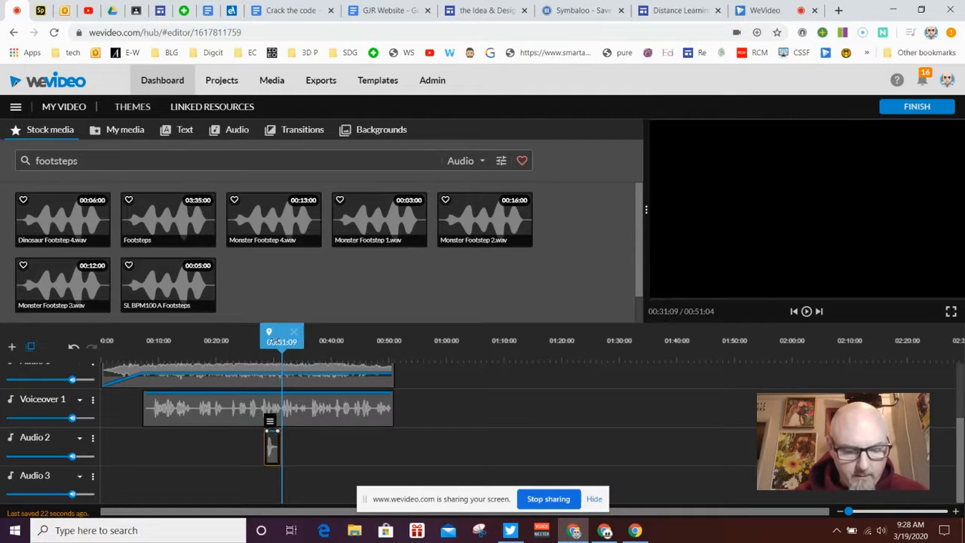
key("ctrl+v")
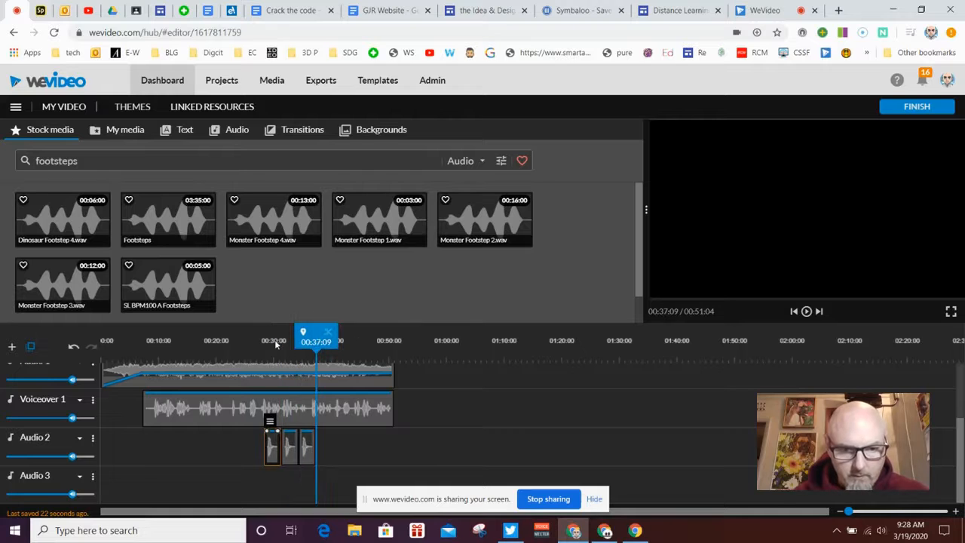
key("ctrl+v")
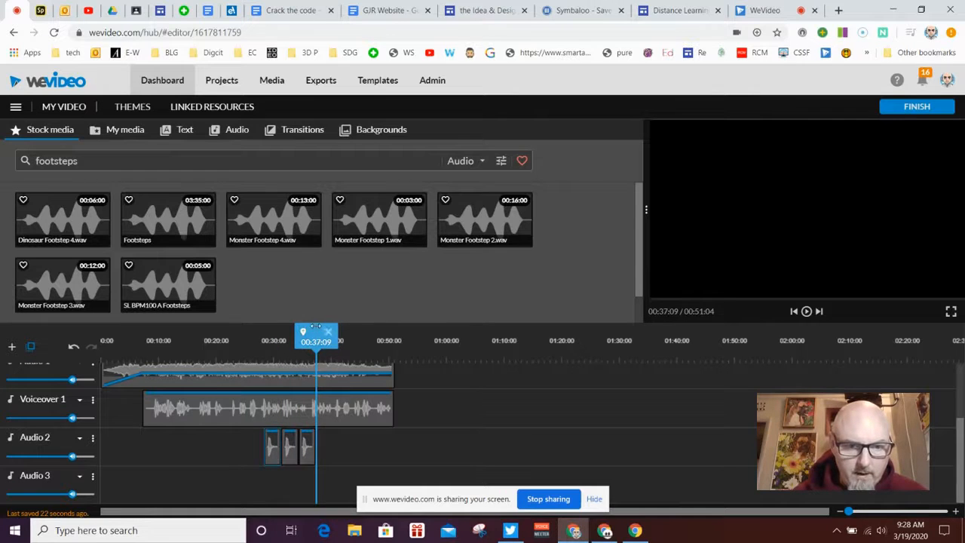
Play the timeline from about 19 seconds to hear the footsteps with the voiceover, stopping at about 36 seconds
left_click_drag(316, 335, 211, 333)
key("space")
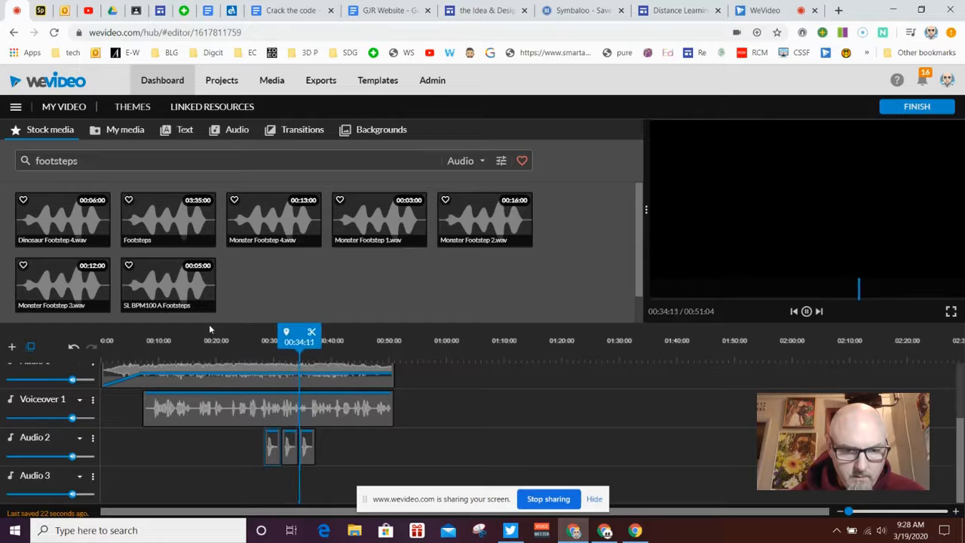
key("space")
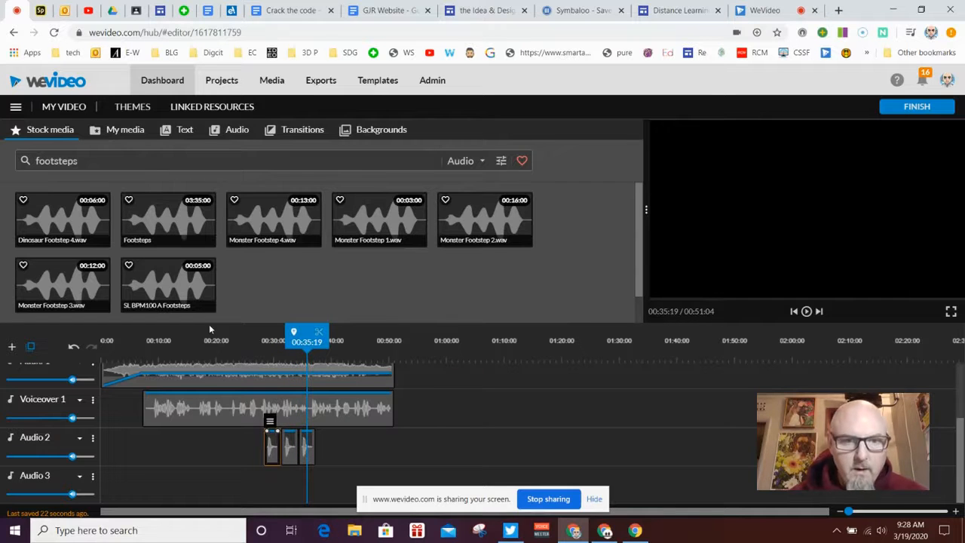
Search the stock audio for fire and refine the search to sound effects only, excluding music and audio loops
double_click(86, 161)
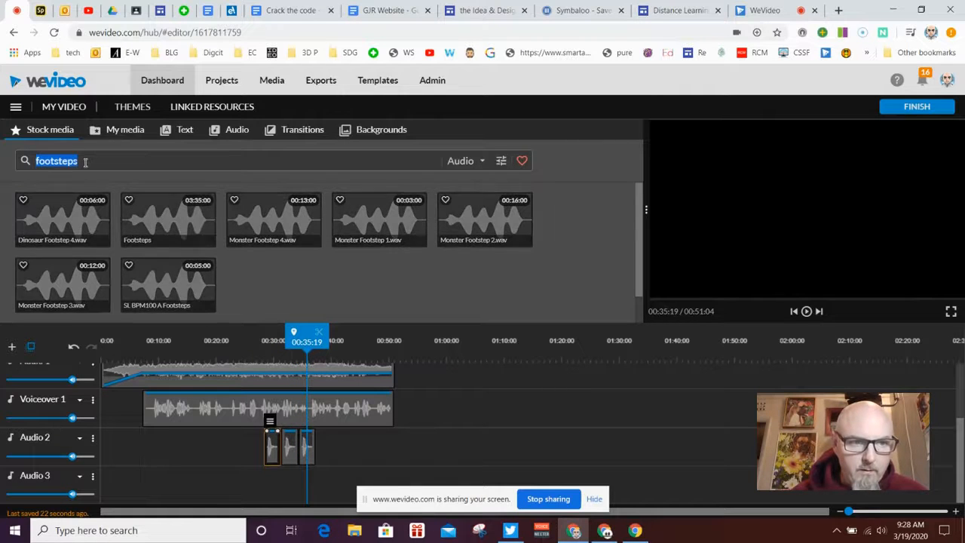
type("fire")
key("Return")
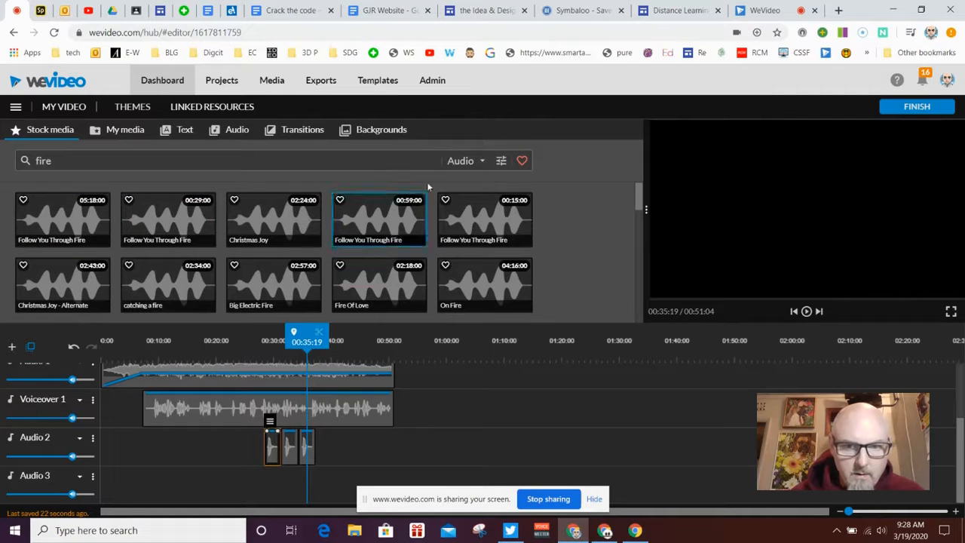
left_click(483, 162)
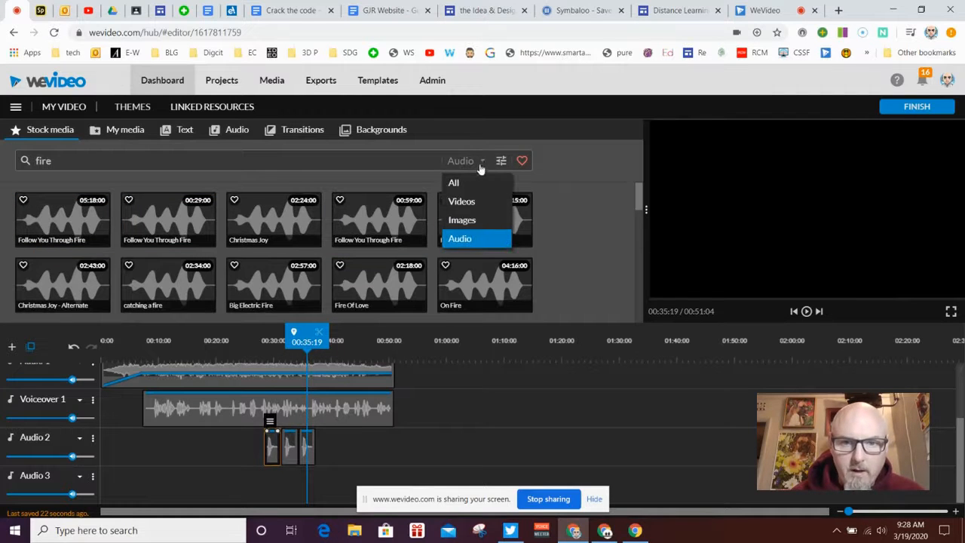
left_click(501, 162)
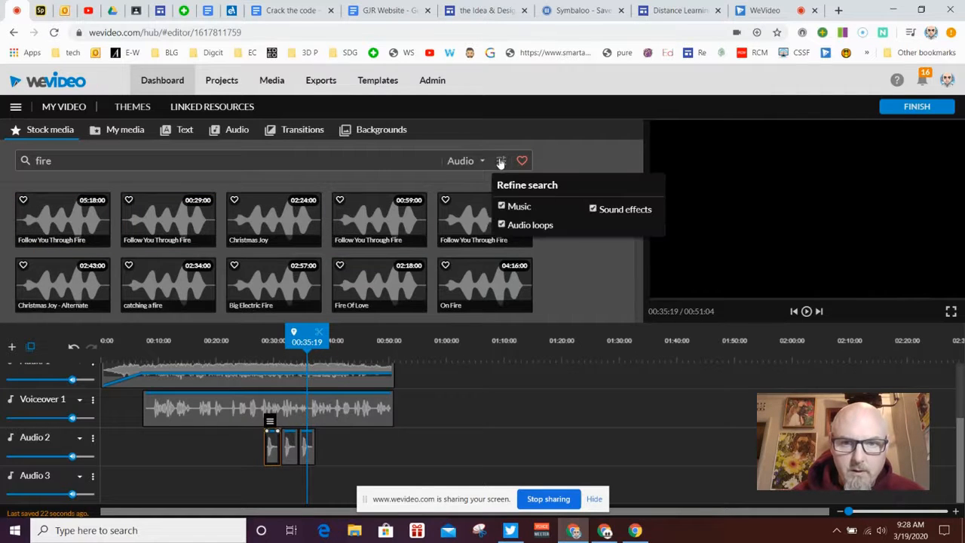
left_click(501, 224)
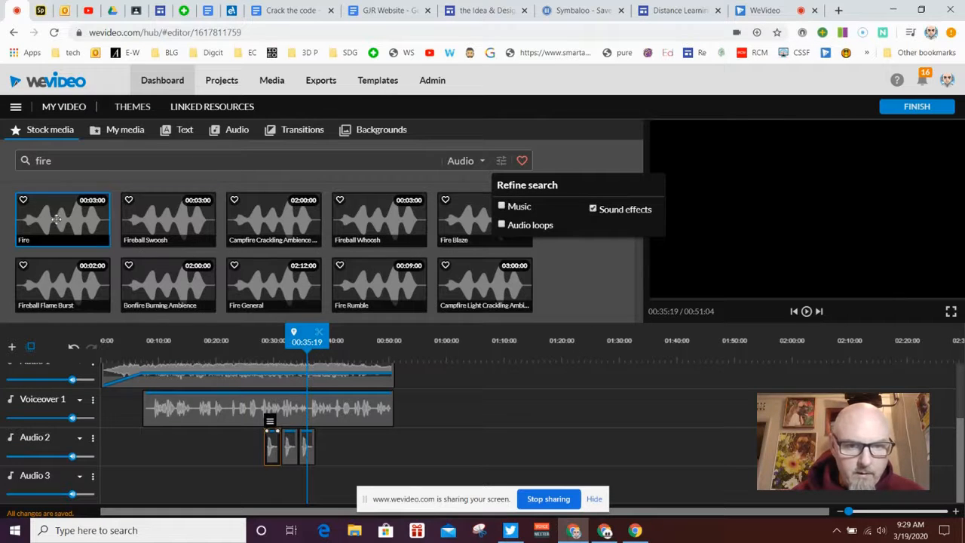
Preview the 3-second Fire sound effect and place it on the Audio 3 track at 00:28:09, below the first footstep
left_click(72, 210)
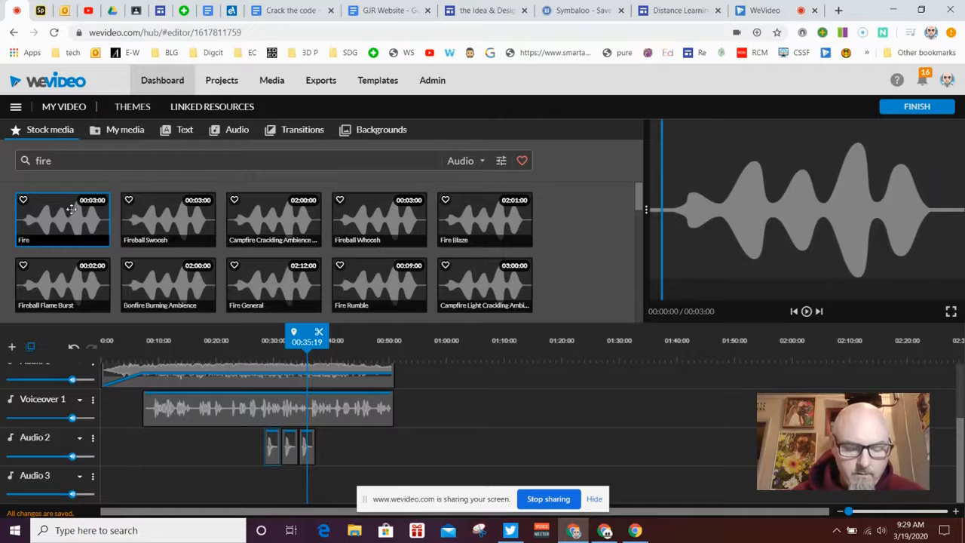
left_click(283, 404)
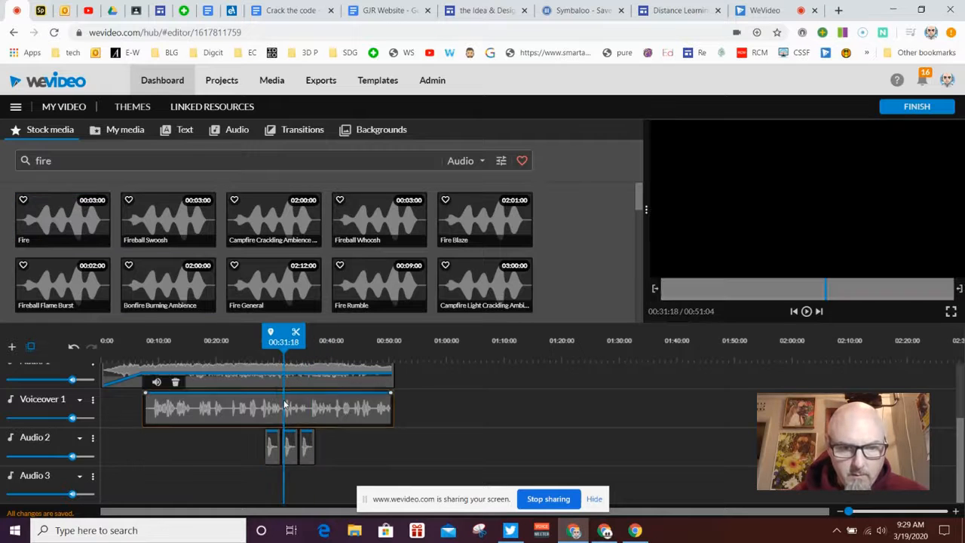
left_click(286, 405)
left_click_drag(57, 235, 288, 484)
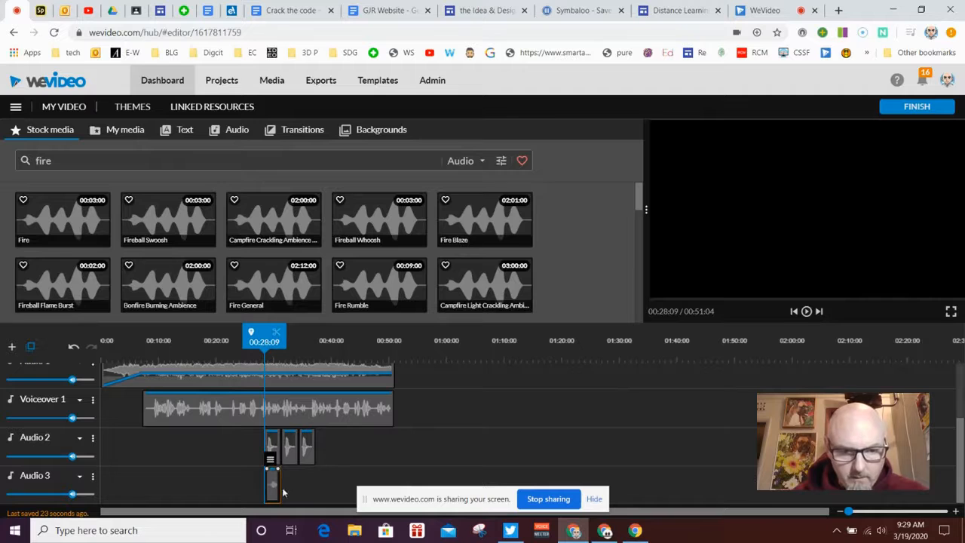
Duplicate the Fire clip and arrange three consecutive Fire clips on Audio 3 from about 33 to 42 seconds
left_click_drag(265, 336, 280, 341)
key("ctrl+v")
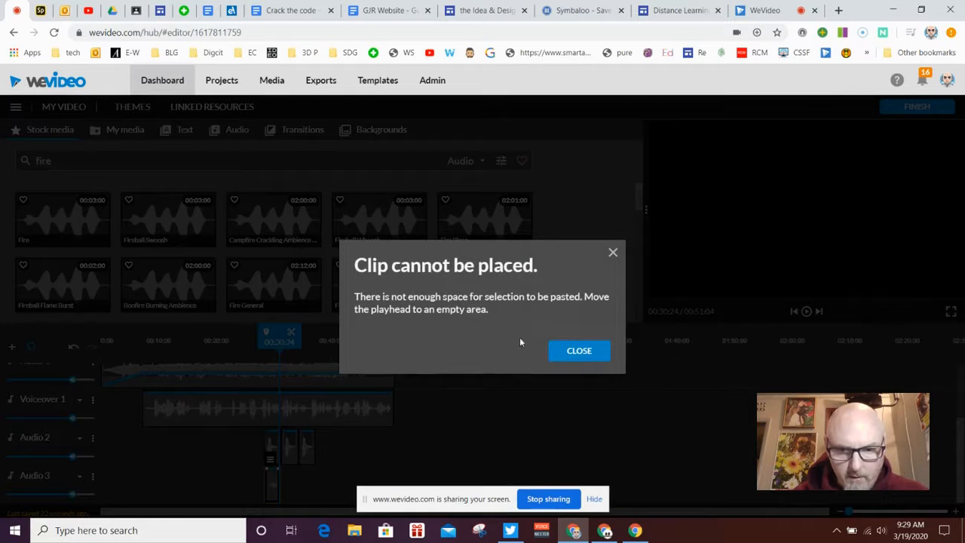
left_click(561, 350)
left_click_drag(280, 336, 292, 333)
key("ctrl+v")
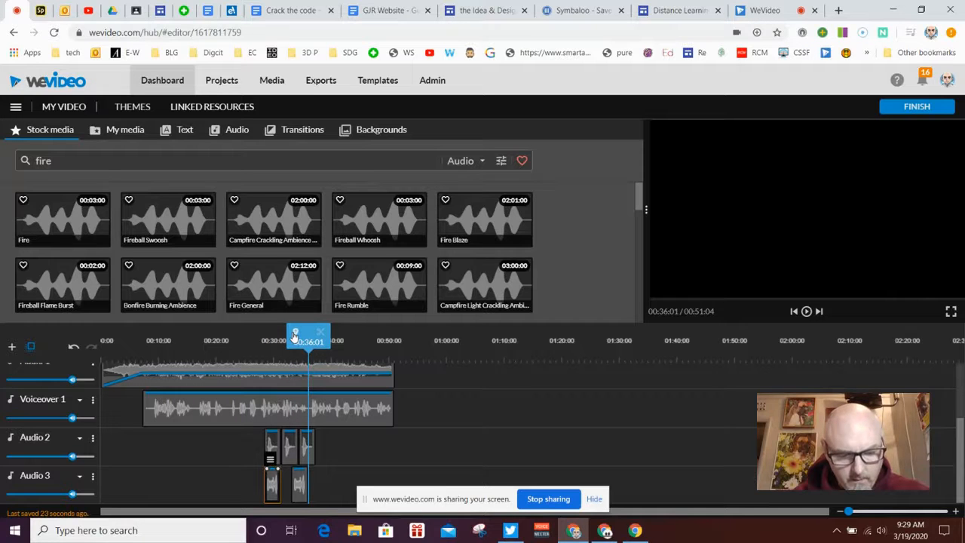
left_click_drag(300, 481, 336, 483)
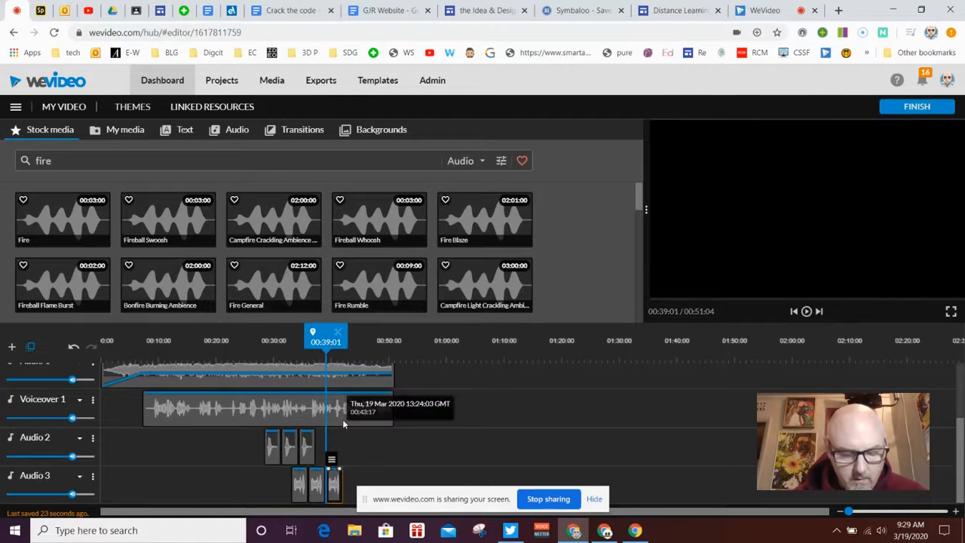
Play the timeline from about 22 seconds to hear the footsteps and fire effects, stopping at about 42 seconds
left_click_drag(325, 339, 227, 350)
key("space")
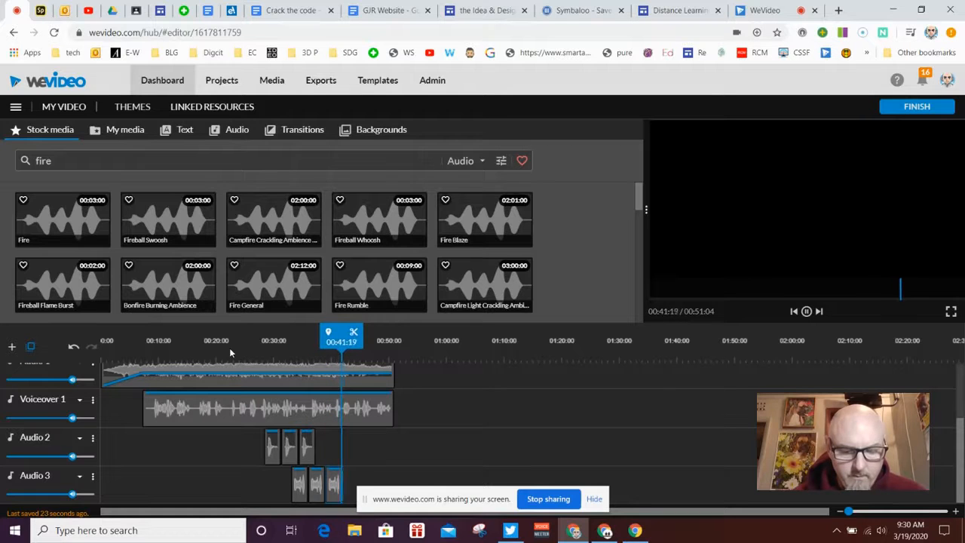
key("space")
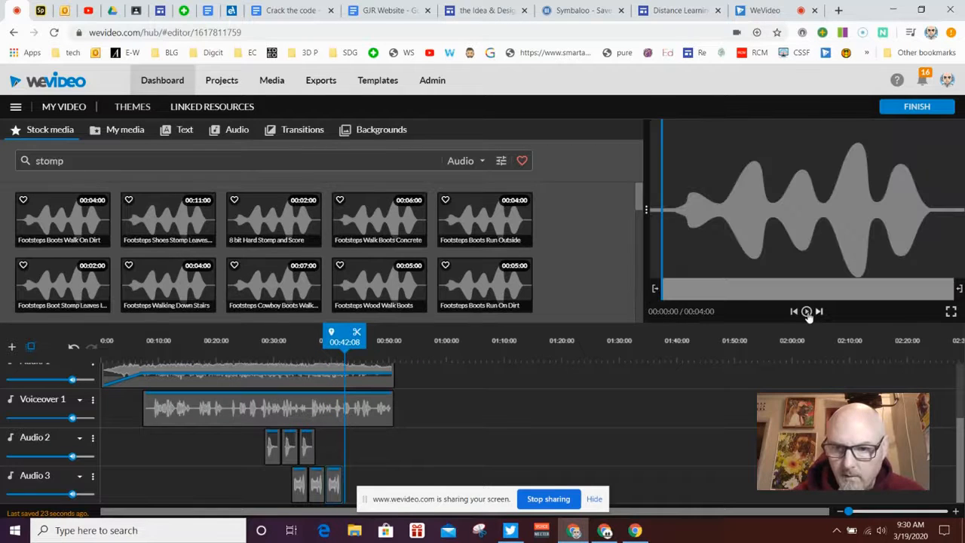
Preview the stomp sound effects, including 8 bit Hard Stomp and Score and Footsteps Boots Walk On Dirt
left_click(807, 311)
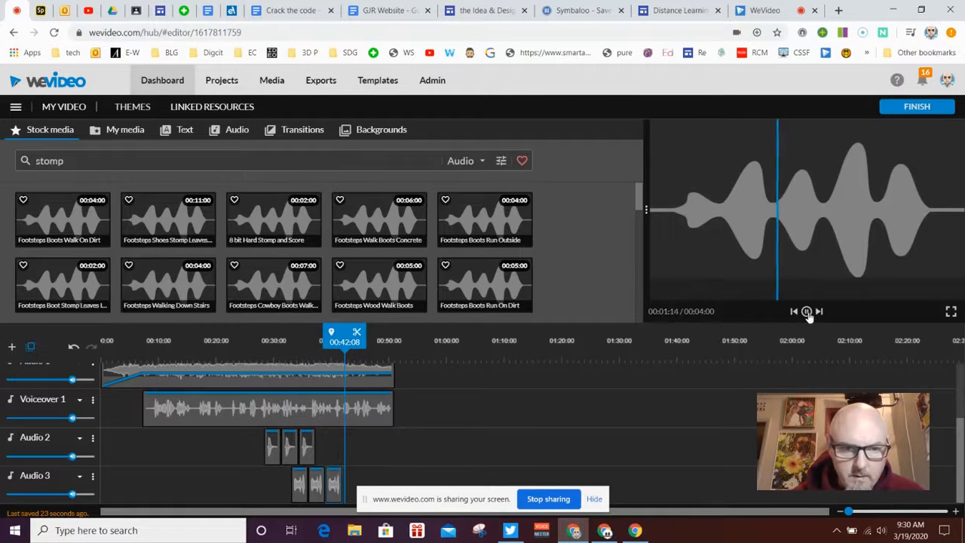
left_click(261, 221)
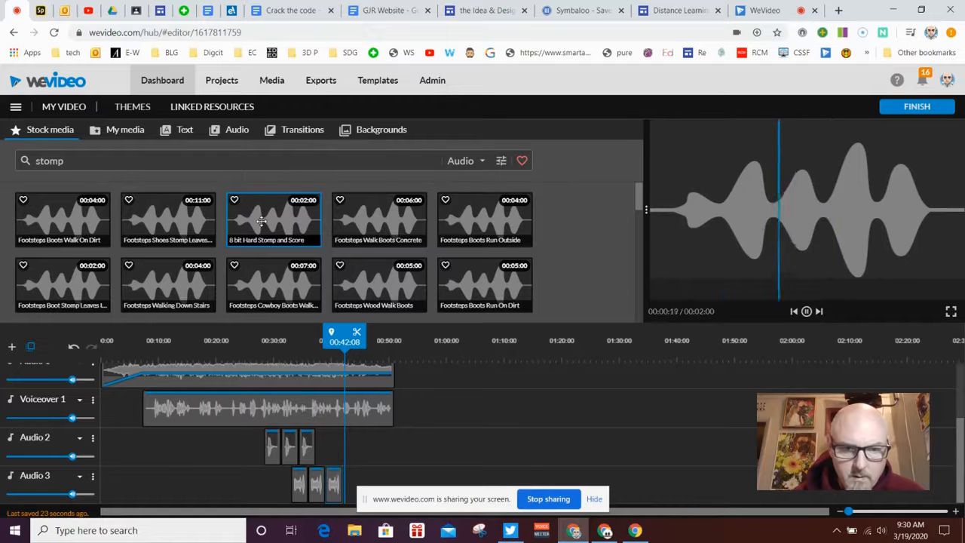
left_click(63, 226)
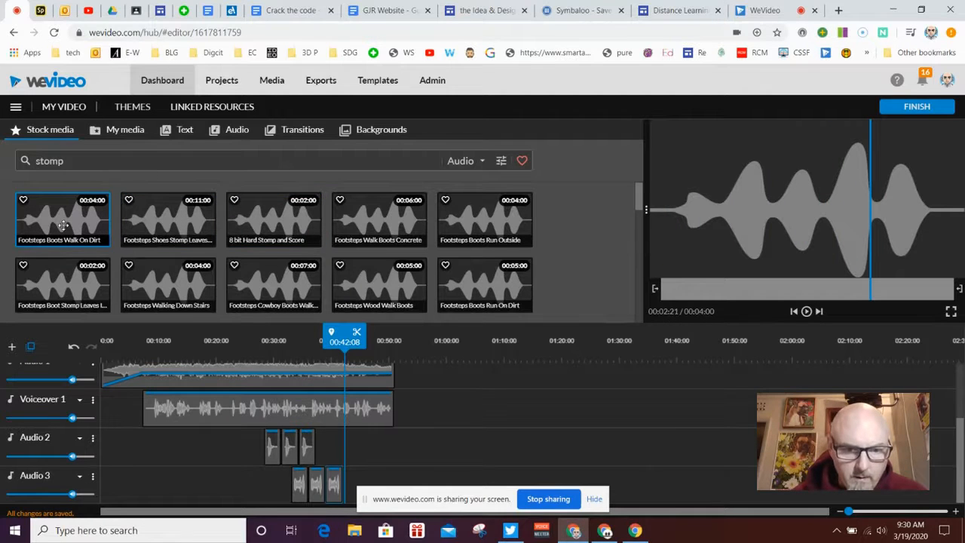
Replay the timeline around the last Fire clips and place Footsteps Boots Walk On Dirt on Audio 2 at about 40 seconds
left_click_drag(345, 336, 302, 335)
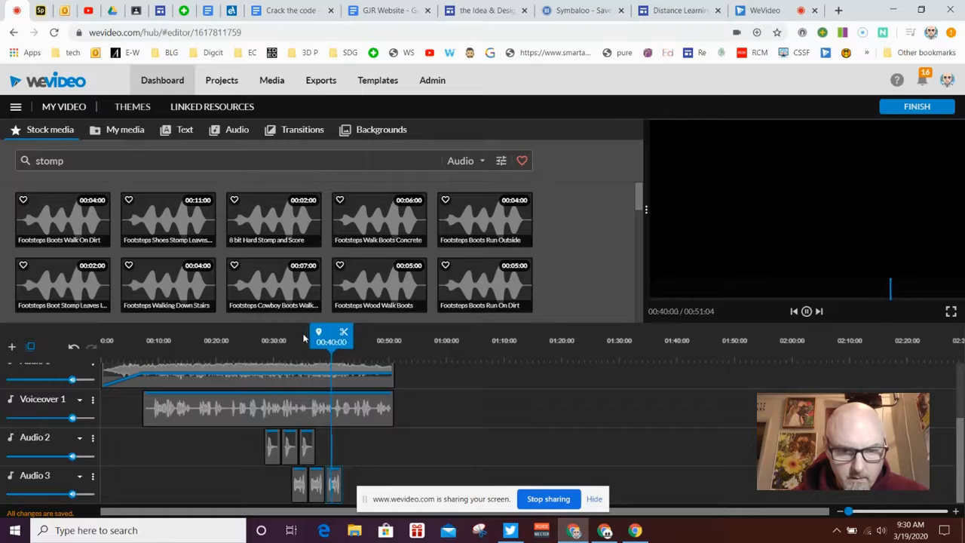
left_click_drag(66, 226, 350, 451)
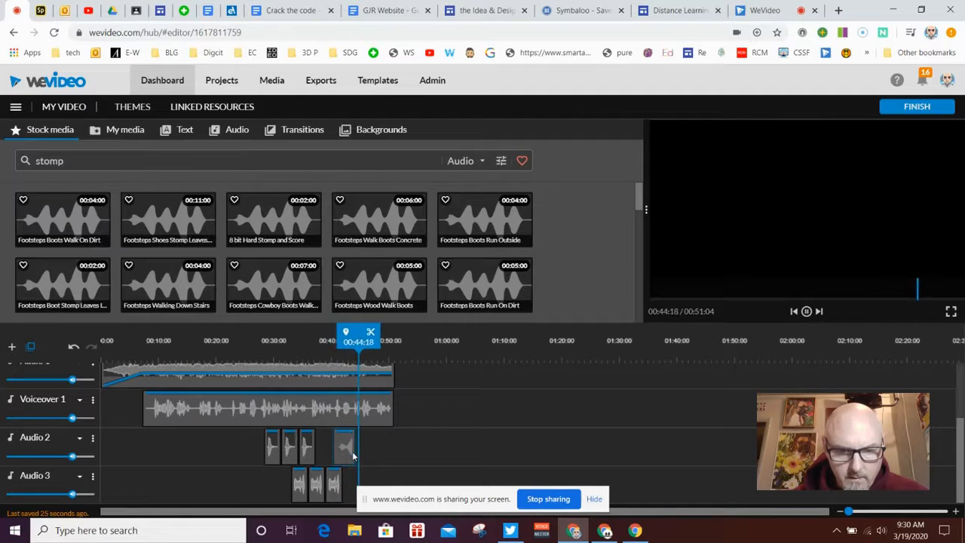
left_click(352, 451)
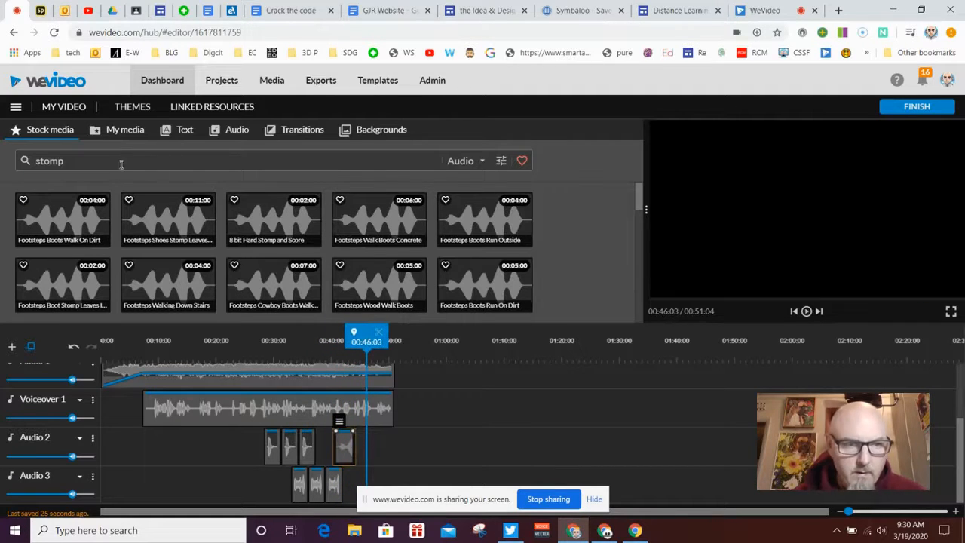
Search the stock audio for squeak and place the 1-second Door Squeak effect on Audio 2 at 00:46:00
left_click(118, 164)
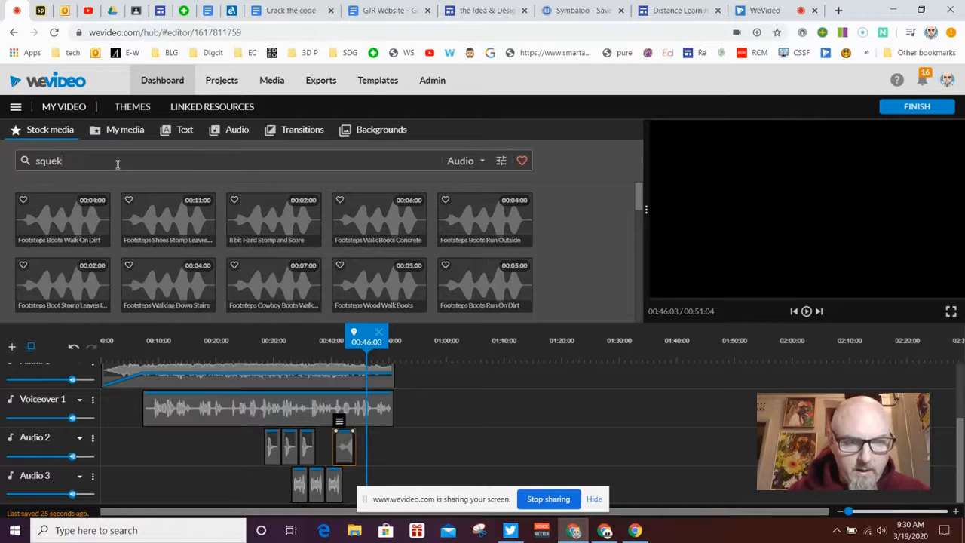
type("squeak")
key("Return")
left_click(42, 275)
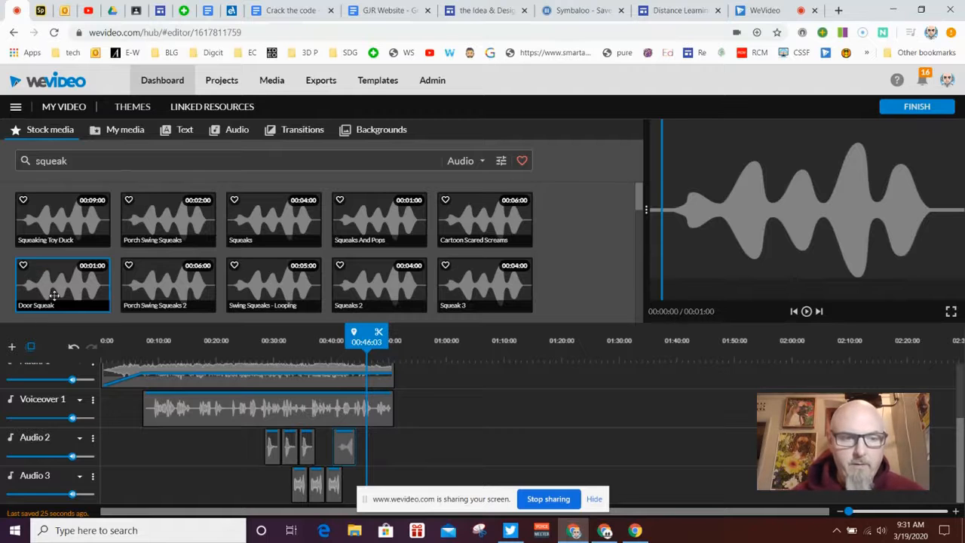
mouse_move(54, 288)
left_mouse_down()
mouse_move(151, 336)
mouse_move(350, 400)
mouse_move(384, 449)
left_mouse_up()
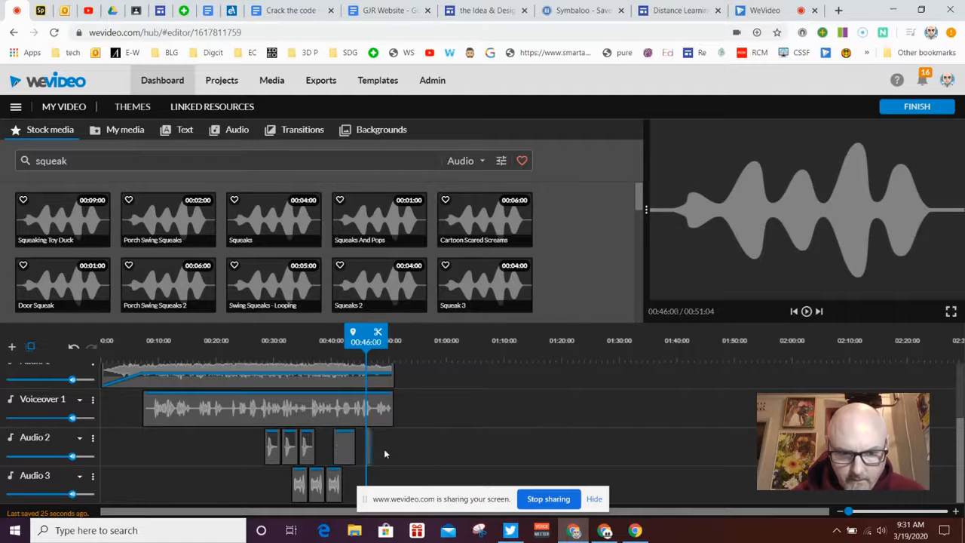
Play back the ending with the door squeak, followed by the whole audio story from the beginning
left_click_drag(361, 330, 348, 332)
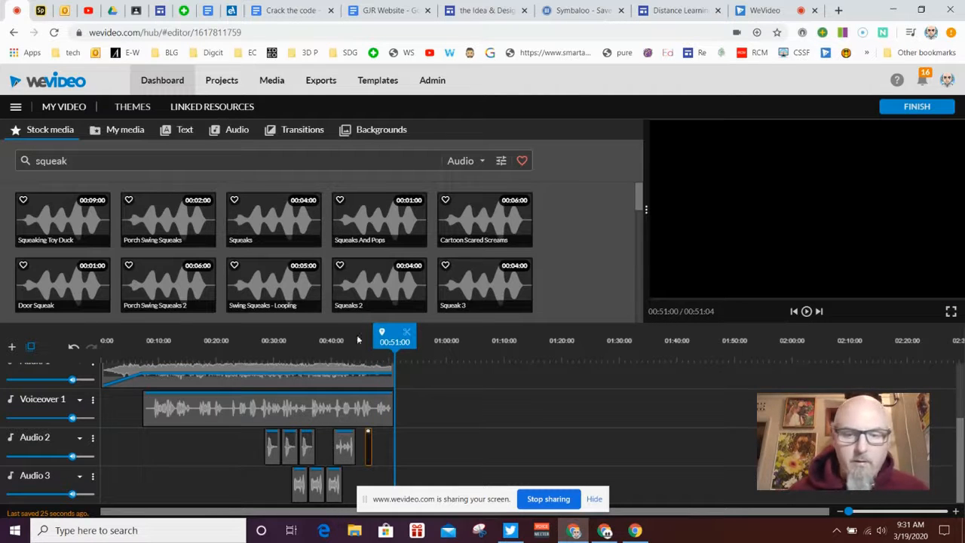
scroll(655, 434, "up", 3)
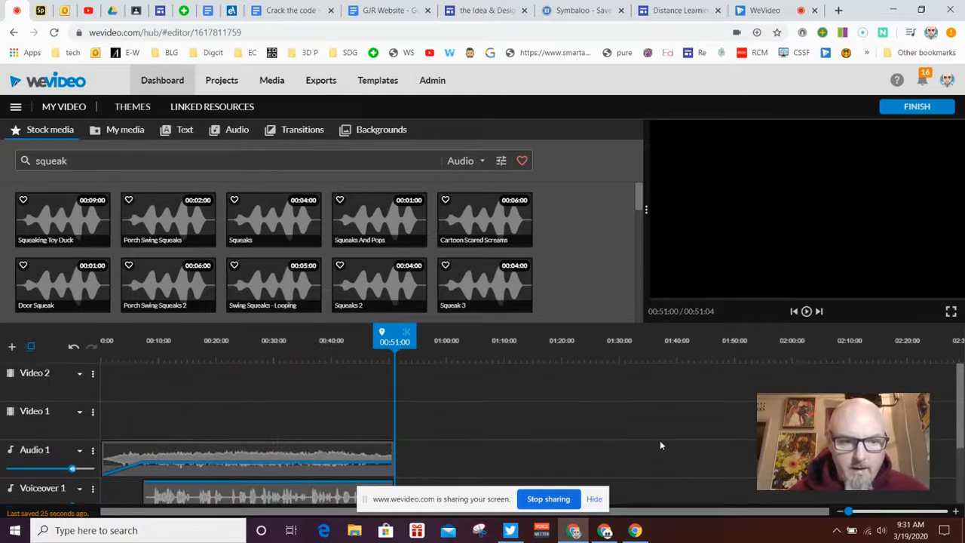
left_click(793, 311)
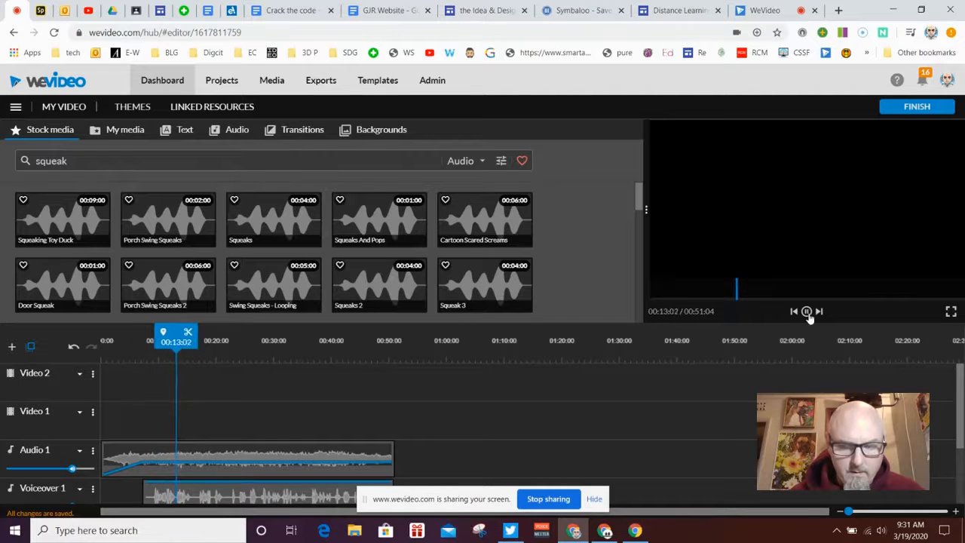
scroll(814, 422, "down", 2)
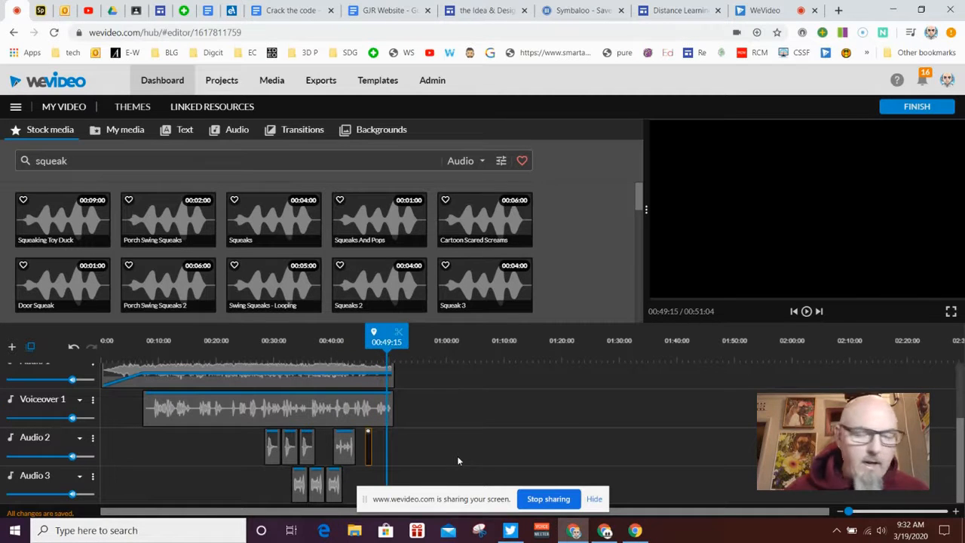
Finish the project, title the export Dragon, and set it to export audio only
left_click(894, 107)
left_click(524, 299)
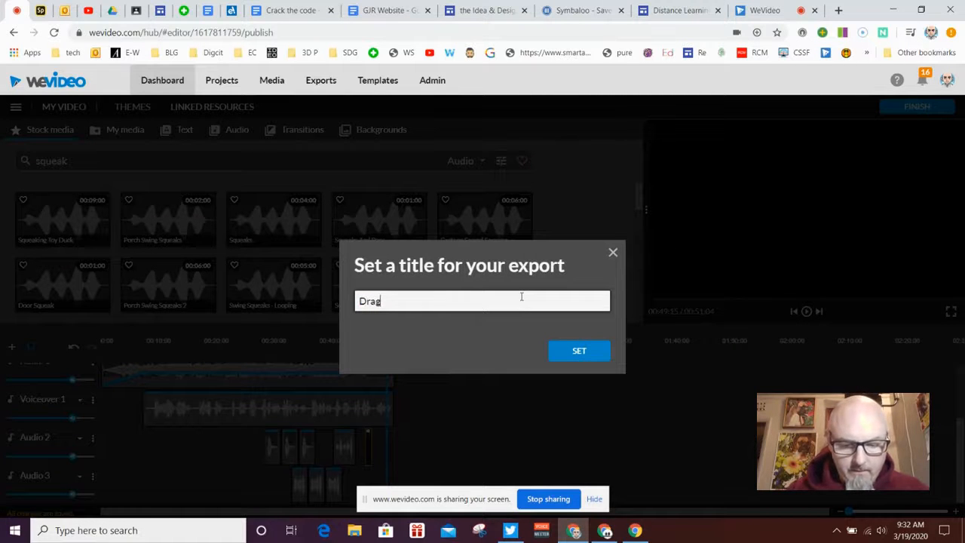
type("Dragon")
left_click(572, 347)
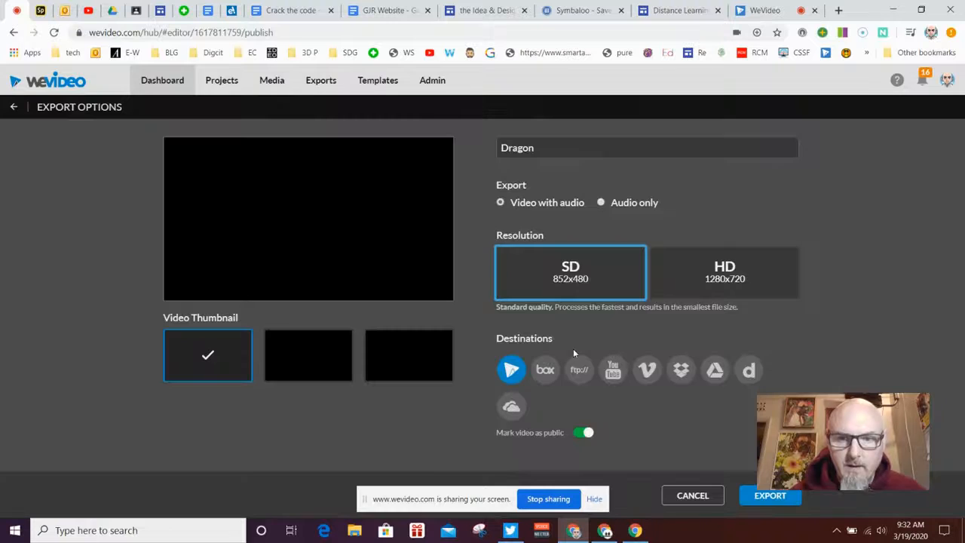
left_click(601, 204)
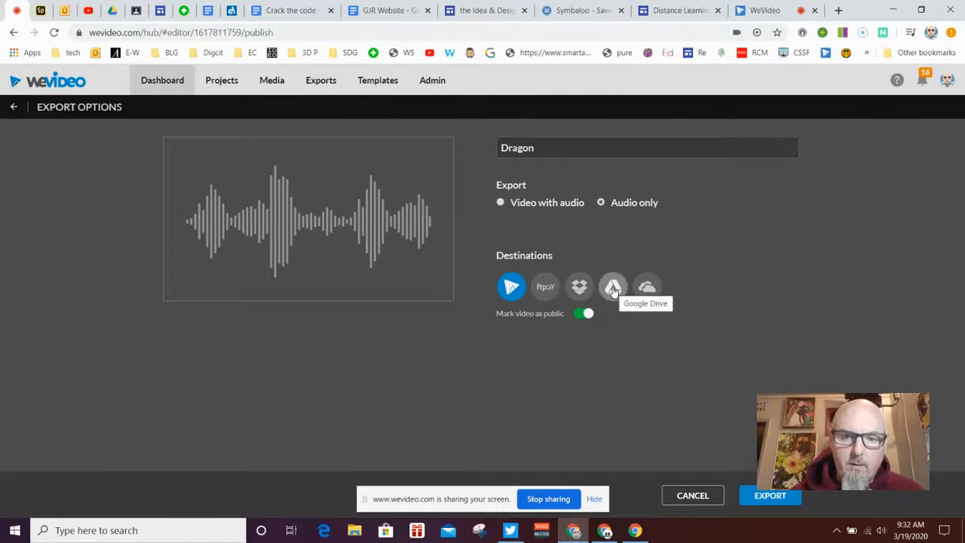